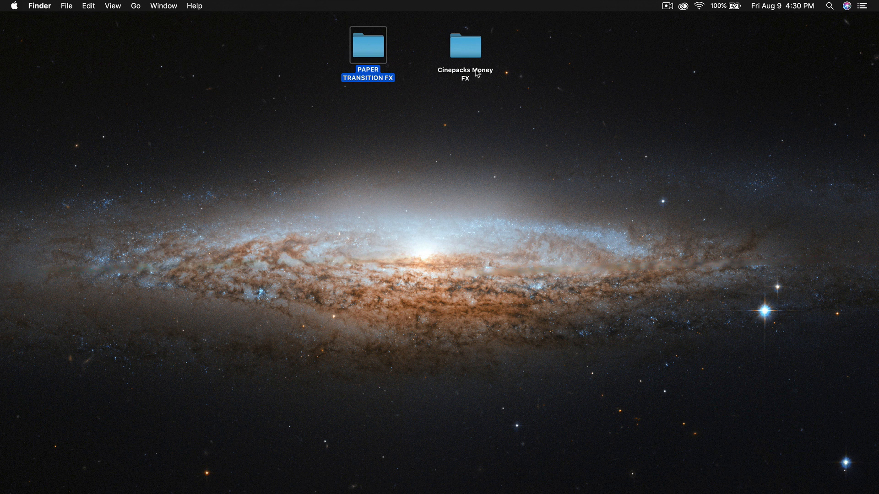
# Step: Reposition the PAPER TRANSITION FX and Cinepacks Money FX folders on the desktop
pyautogui.click(497, 74)
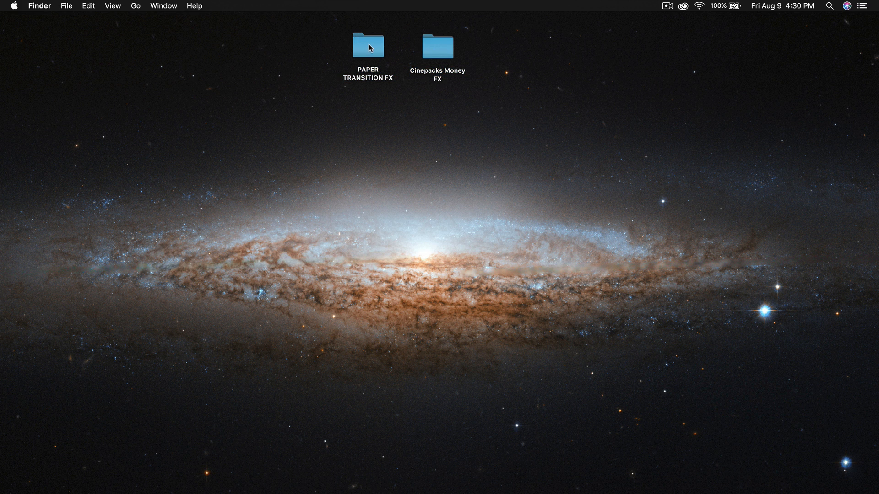
pyautogui.moveTo(371, 48); pyautogui.dragTo(335, 48)
pyautogui.click(367, 105)
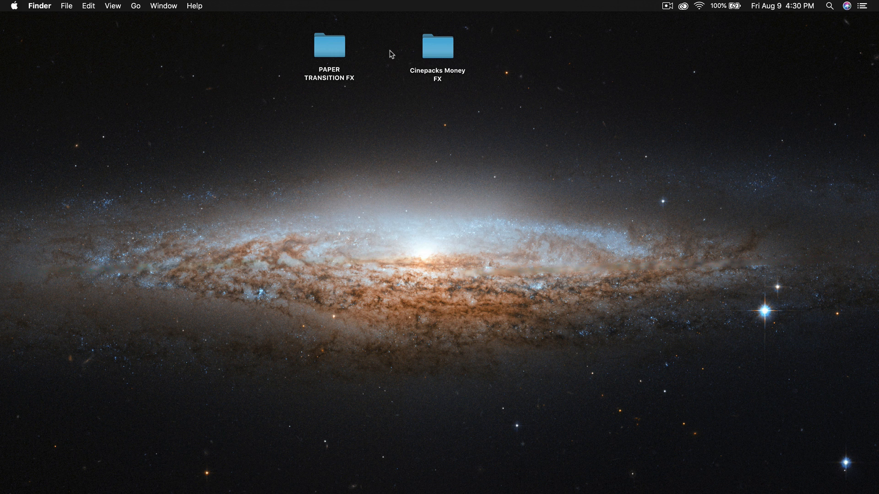
pyautogui.moveTo(442, 47); pyautogui.dragTo(422, 47)
pyautogui.click(504, 61)
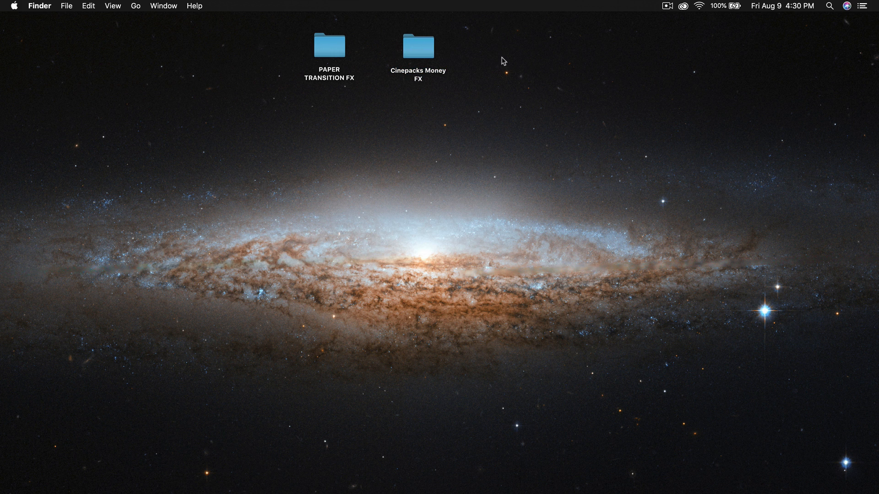
# Step: Open the PAPER TRANSITION FX folder and go over its overlay, LUT, texture, transition, SFX and shape subfolders
pyautogui.click(329, 55)
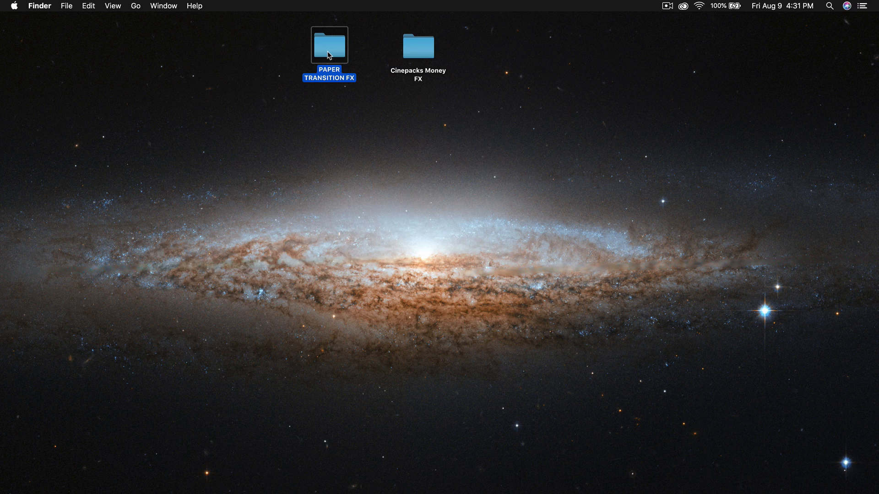
pyautogui.doubleClick(329, 56)
pyautogui.moveTo(347, 123); pyautogui.dragTo(414, 124)
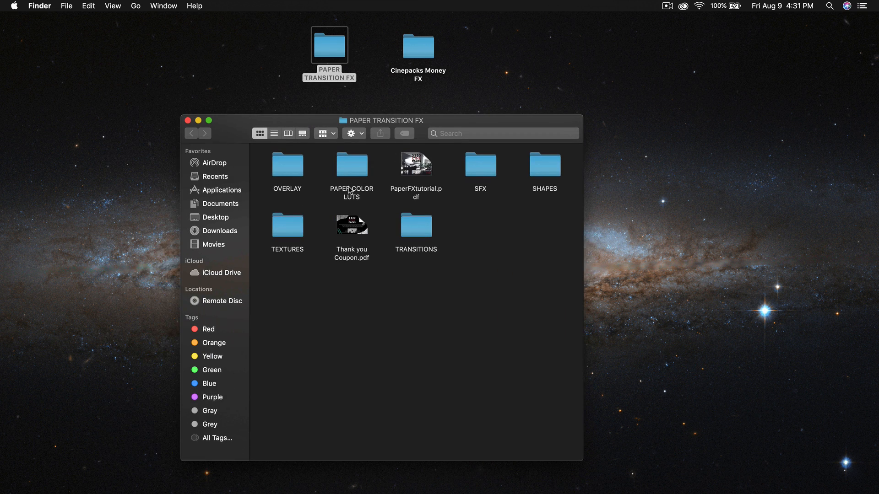
pyautogui.click(284, 168)
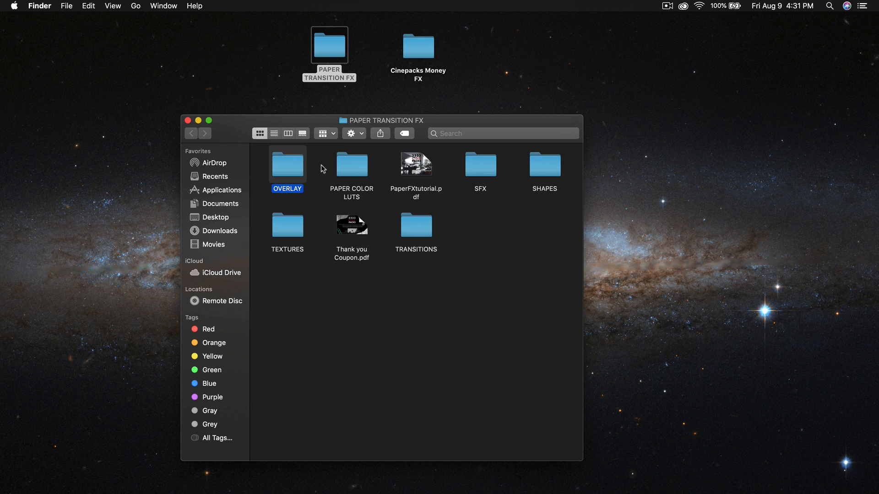
pyautogui.click(353, 169)
pyautogui.click(293, 223)
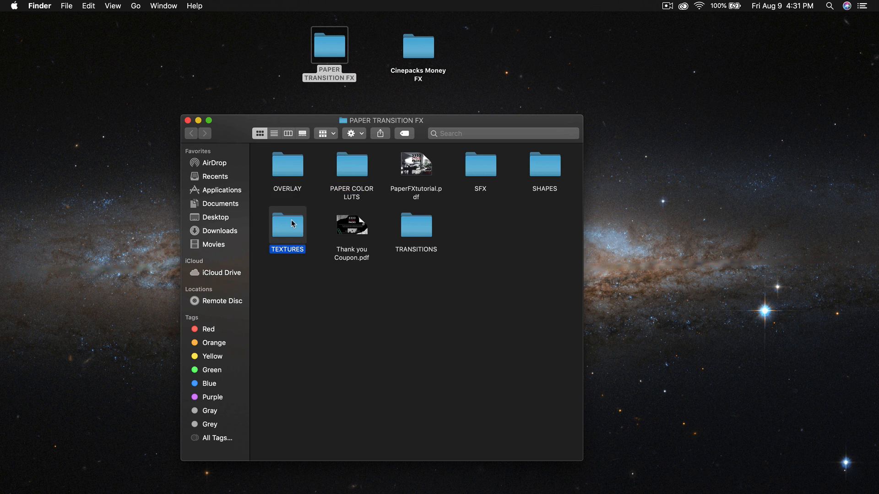
pyautogui.click(416, 229)
pyautogui.click(476, 175)
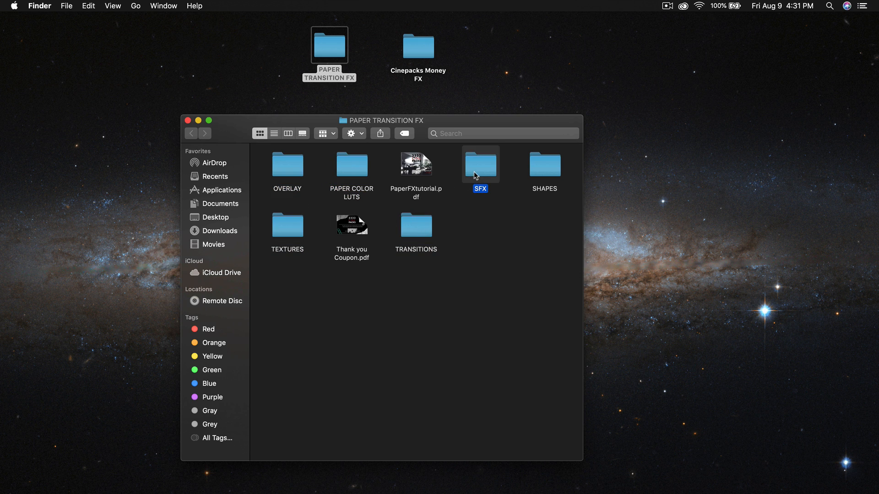
pyautogui.click(547, 164)
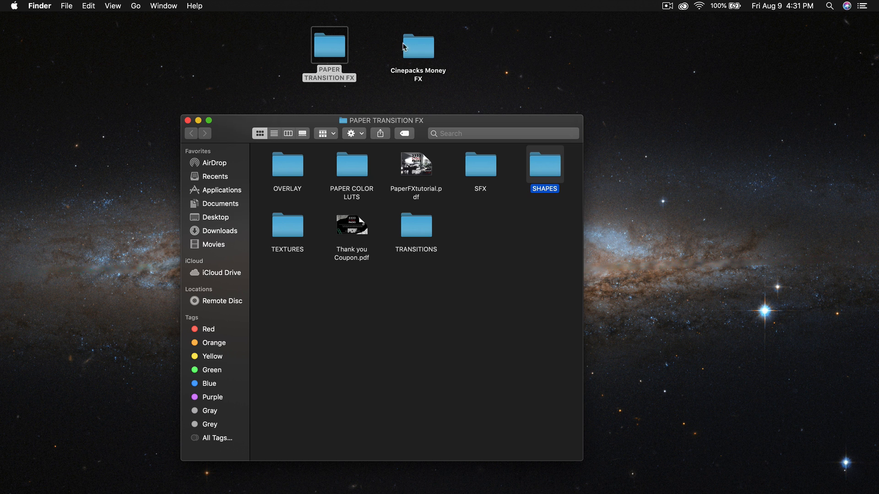
# Step: Open the Cinepacks Money FX folder beside the paper pack's window and go over its LUTS, OVERLAY and Transitions subfolders
pyautogui.moveTo(422, 115); pyautogui.dragTo(289, 106)
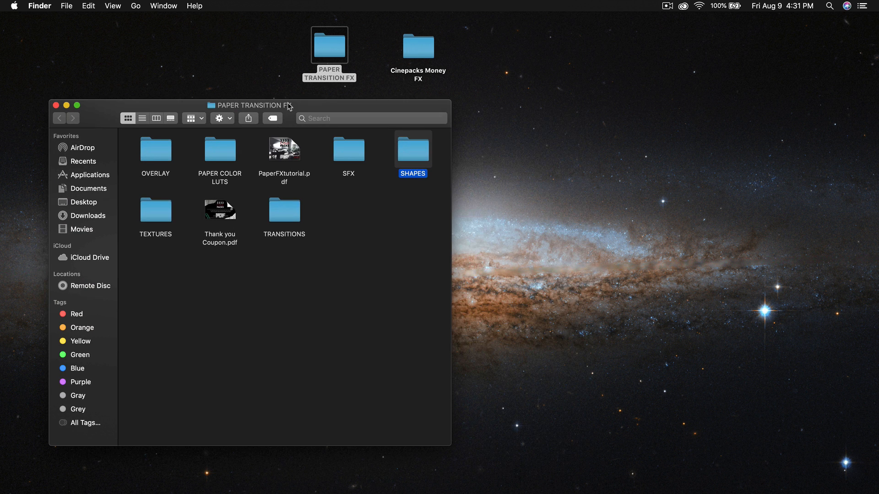
pyautogui.doubleClick(426, 49)
pyautogui.moveTo(467, 132); pyautogui.dragTo(711, 106)
pyautogui.click(584, 152)
pyautogui.click(631, 150)
pyautogui.click(676, 159)
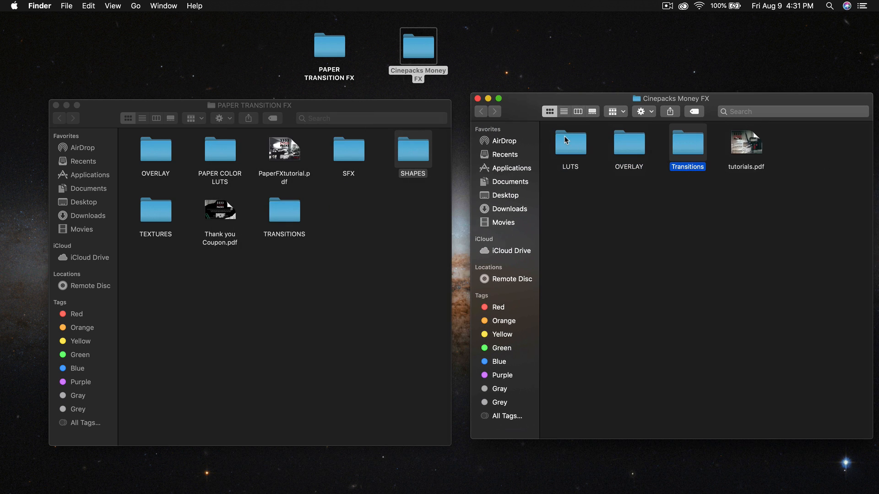
# Step: Open the transitions subfolders of both the money pack and the paper pack side by side
pyautogui.doubleClick(672, 142)
pyautogui.moveTo(843, 296); pyautogui.dragTo(572, 107)
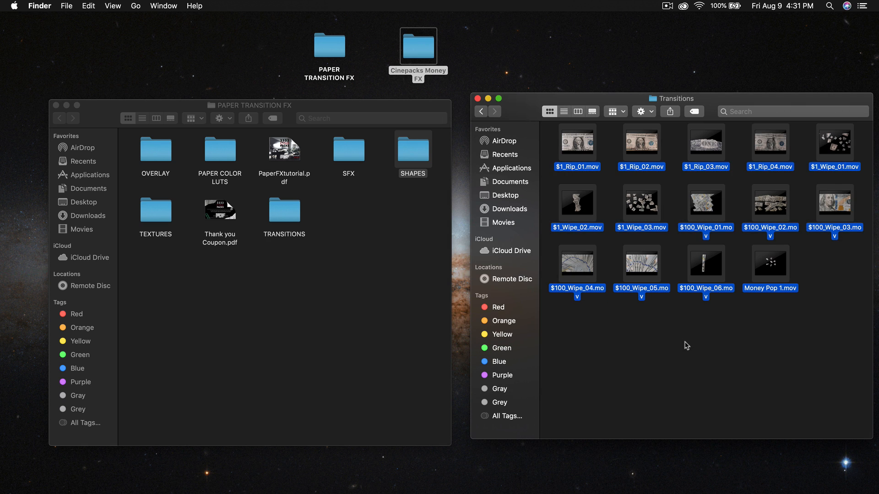
pyautogui.click(686, 342)
pyautogui.click(332, 221)
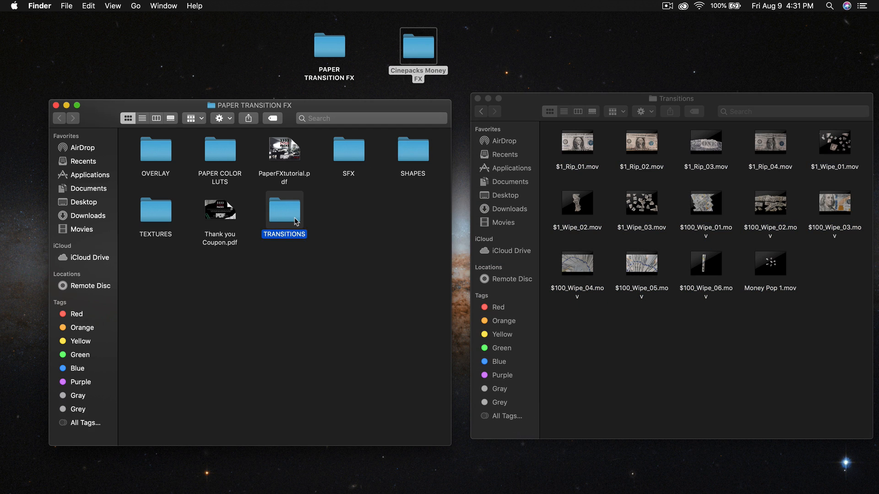
pyautogui.doubleClick(295, 222)
pyautogui.moveTo(255, 105); pyautogui.dragTo(240, 105)
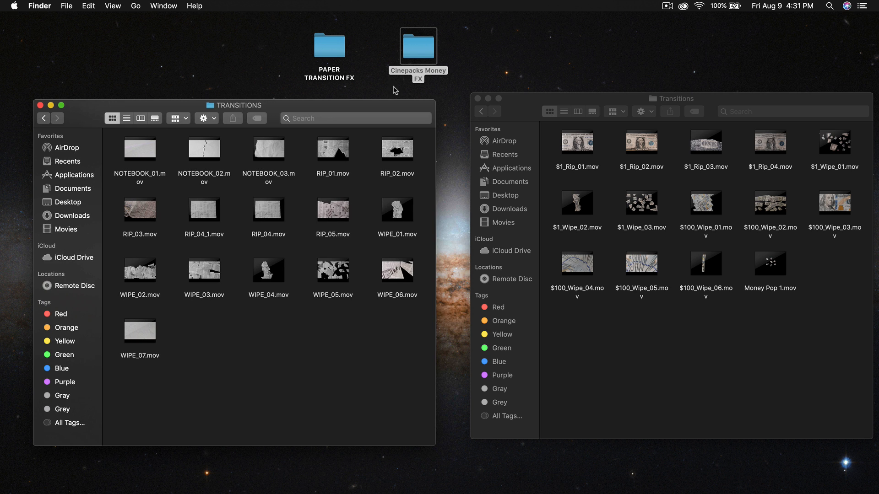
# Step: Minimize the money transitions window and preview NOTEBOOK_01.mov and WIPE_04.mov from the paper transitions
pyautogui.click(487, 99)
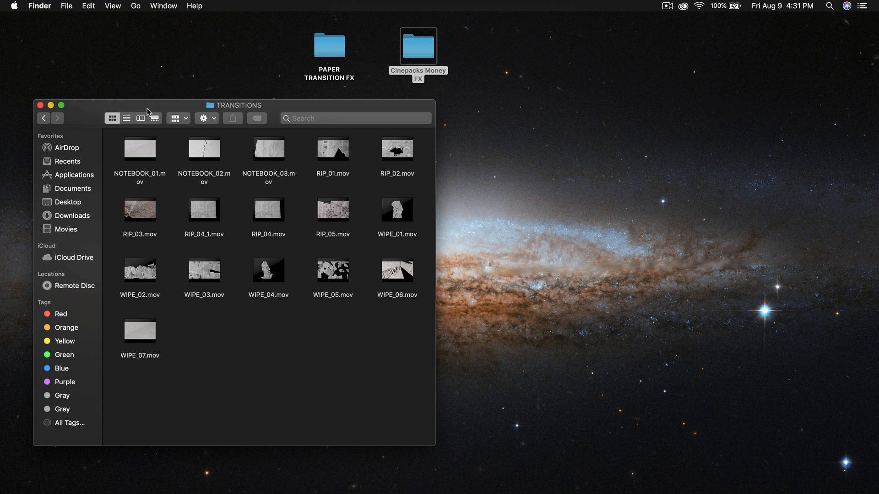
pyautogui.moveTo(146, 112); pyautogui.dragTo(212, 111)
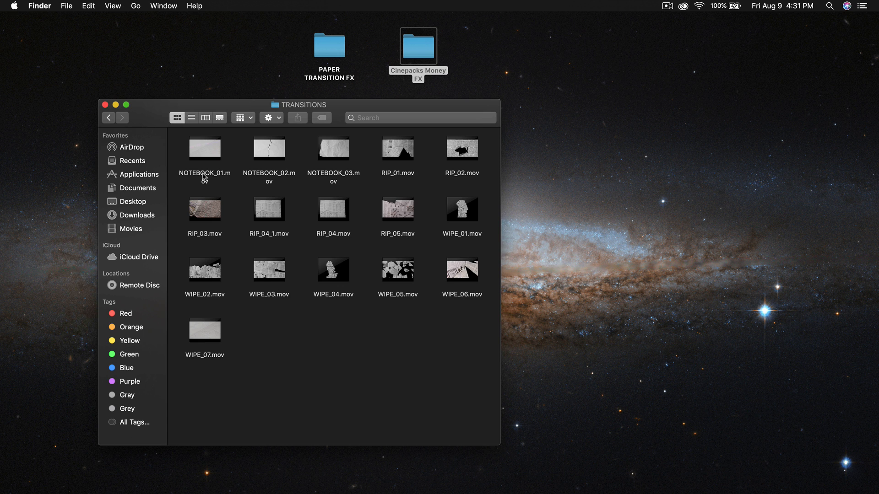
pyautogui.click(204, 178)
pyautogui.press('space')
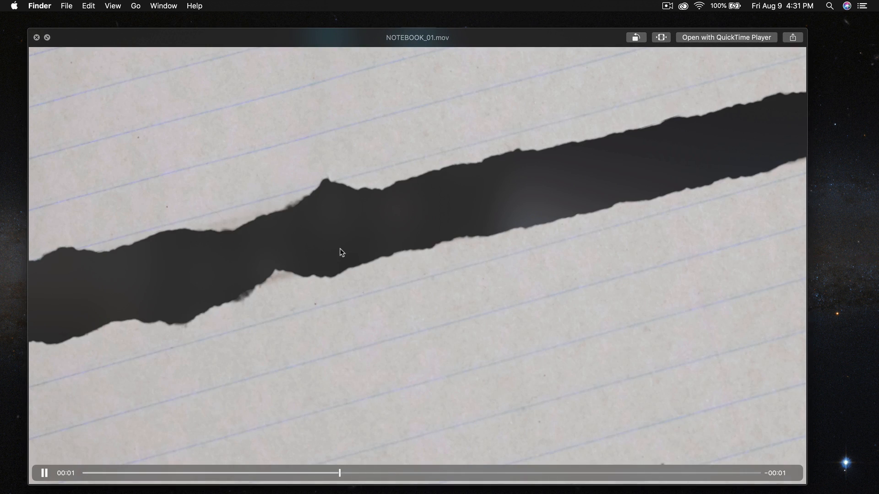
pyautogui.press('space')
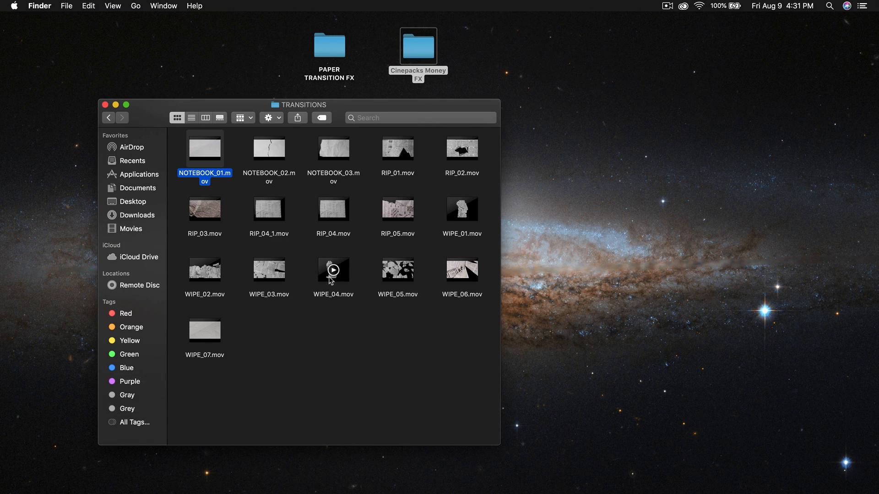
pyautogui.click(345, 273)
pyautogui.press('space')
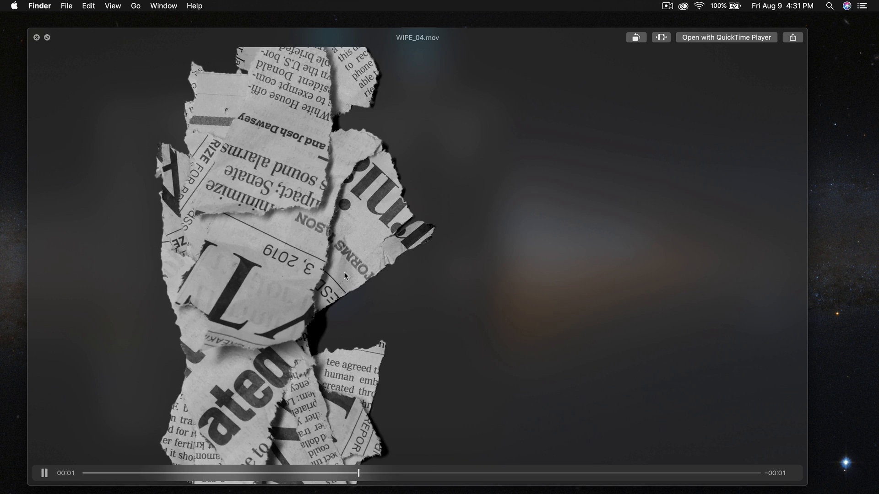
pyautogui.press('space')
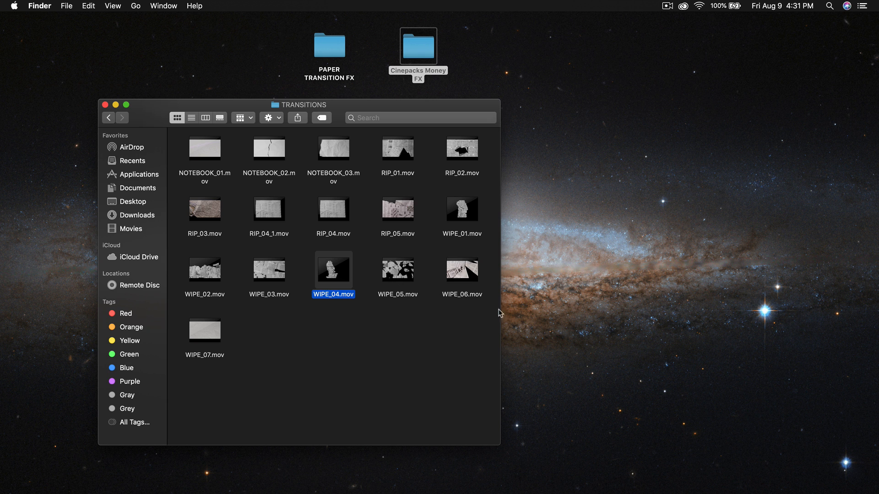
# Step: Restore the money transitions window beside the paper transitions and preview $1_Rip_01.mov
pyautogui.click(795, 493)
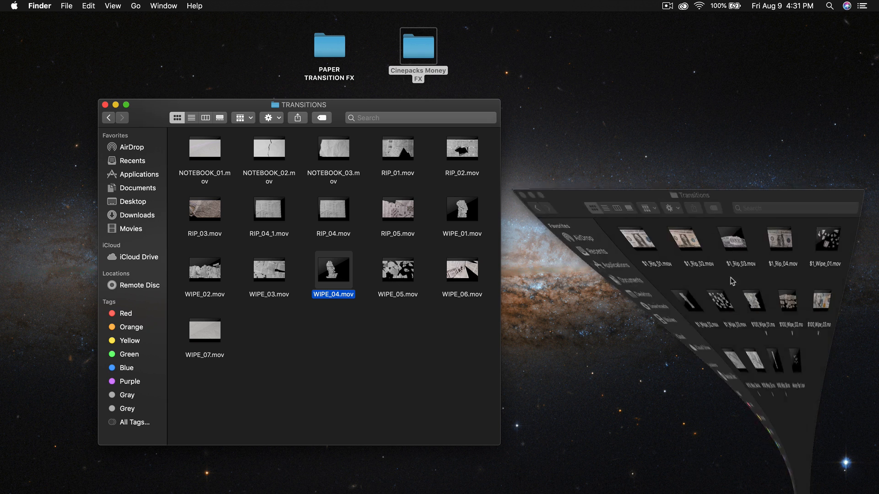
pyautogui.moveTo(426, 112); pyautogui.dragTo(361, 111)
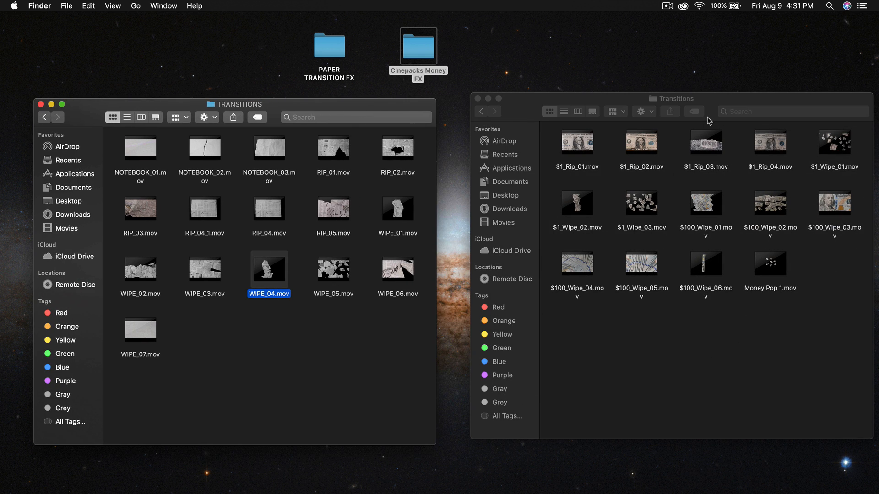
pyautogui.click(707, 100)
pyautogui.moveTo(707, 100); pyautogui.dragTo(676, 100)
pyautogui.click(553, 144)
pyautogui.press('space')
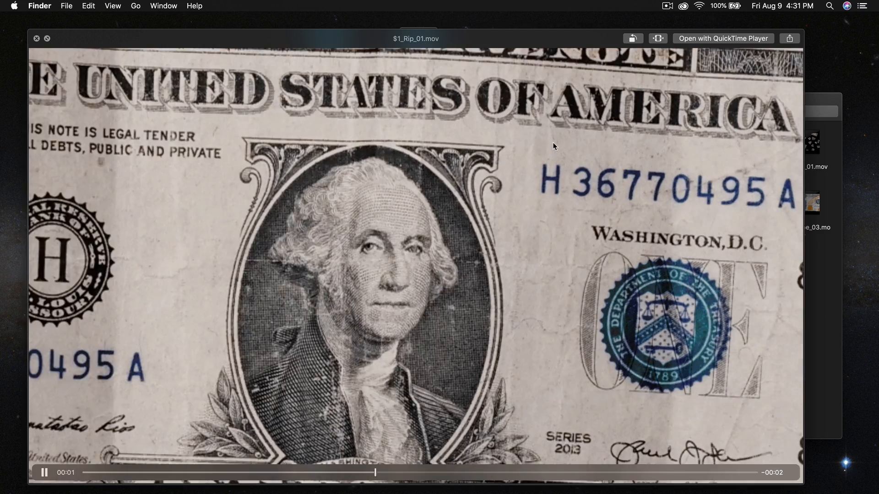
pyautogui.press('space')
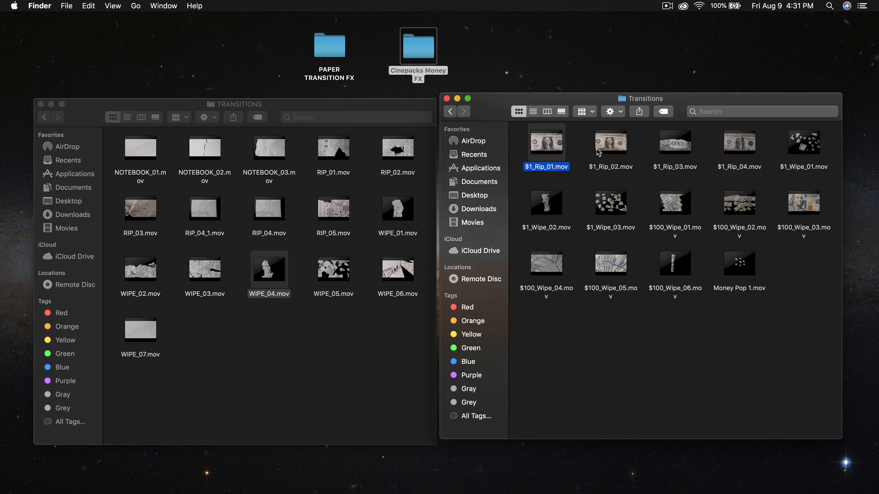
# Step: Preview the $1_Rip_03.mov and $1_Wipe_02.mov clips from the money transitions
pyautogui.click(625, 153)
pyautogui.click(689, 148)
pyautogui.press('space')
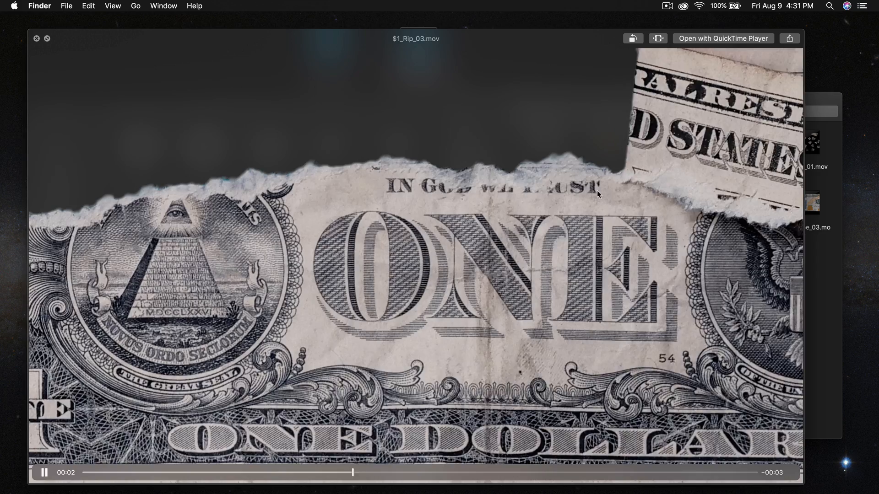
pyautogui.press('space')
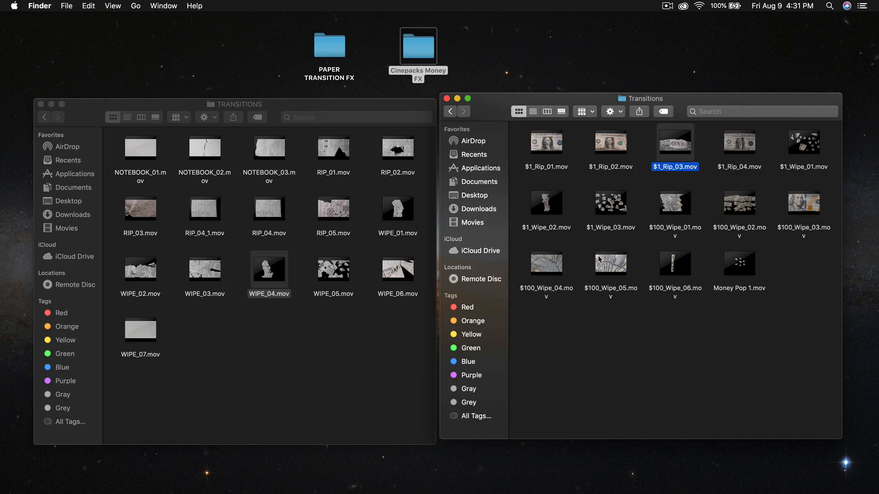
pyautogui.click(560, 205)
pyautogui.press('space')
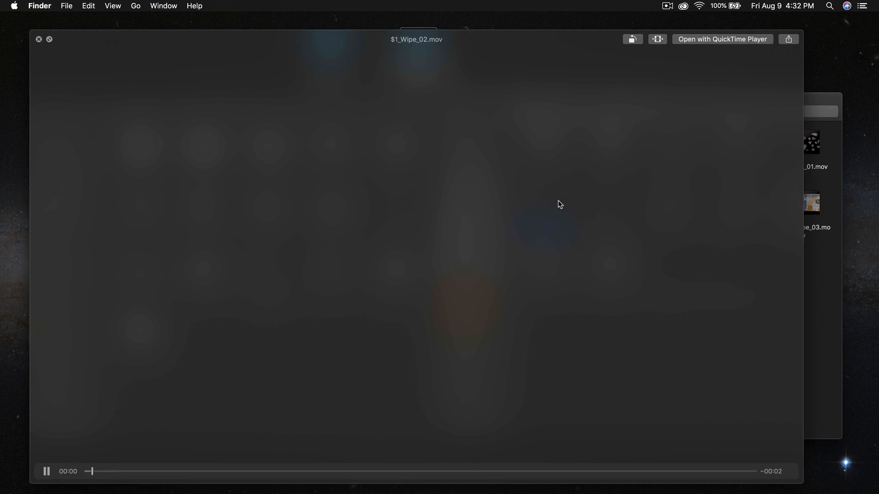
pyautogui.press('space')
# Step: Preview the $100_Wipe_05.mov and $100_Wipe_04.mov clips from the money transitions
pyautogui.click(614, 259)
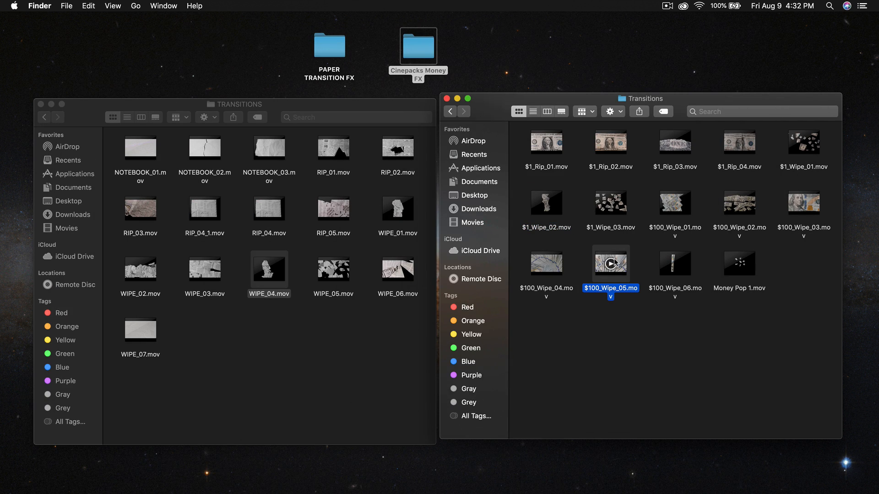
pyautogui.press('space')
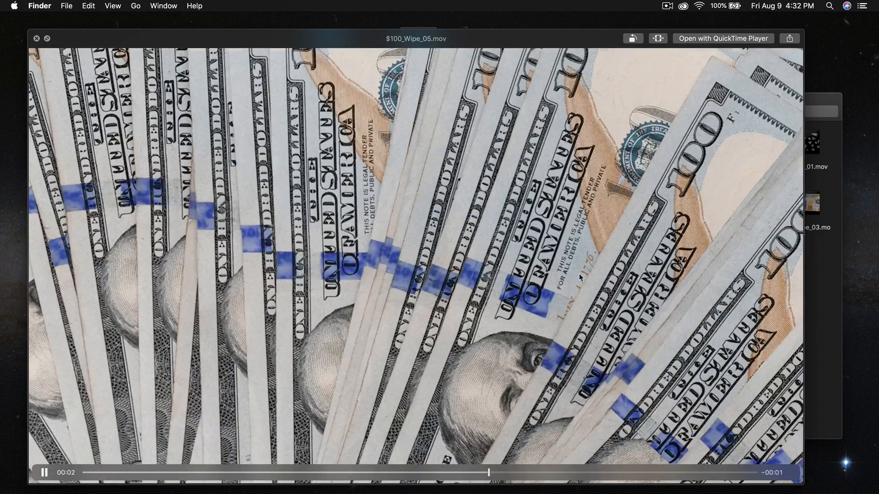
pyautogui.press('space')
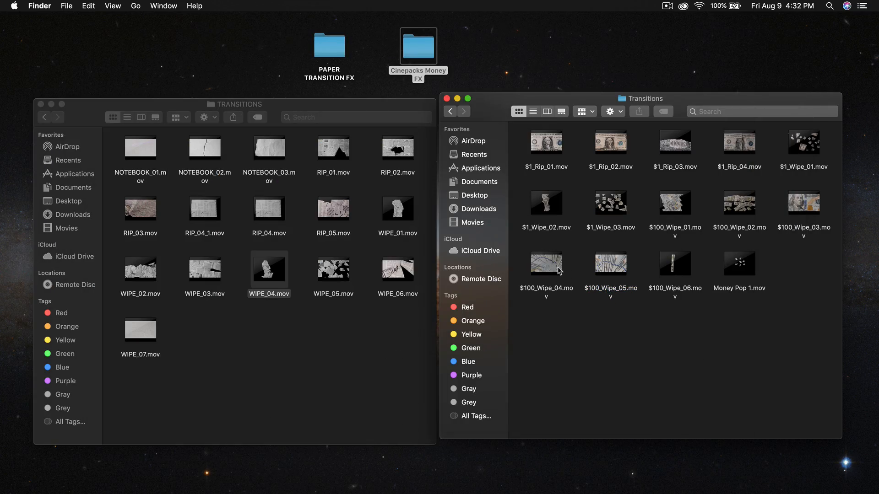
pyautogui.click(557, 268)
pyautogui.press('space')
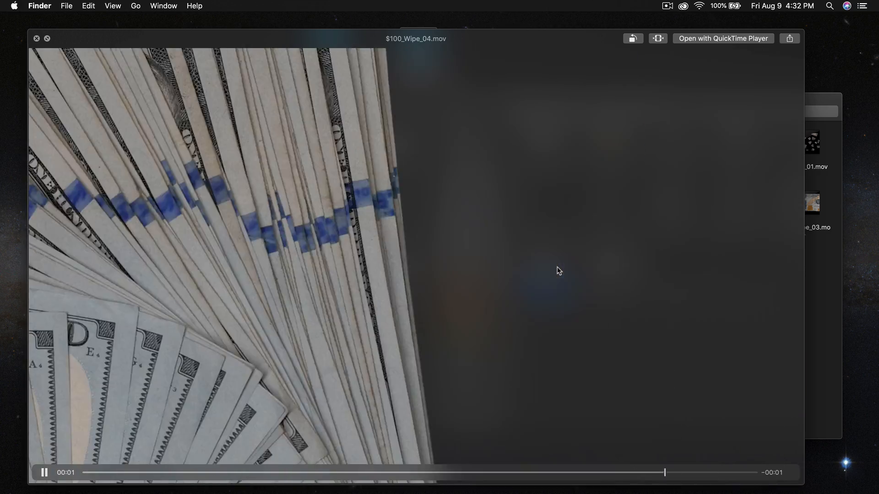
pyautogui.press('space')
# Step: Switch to Final Cut Pro and scrub through the second clip in the CinePacks Transition timeline
pyautogui.click(629, 491)
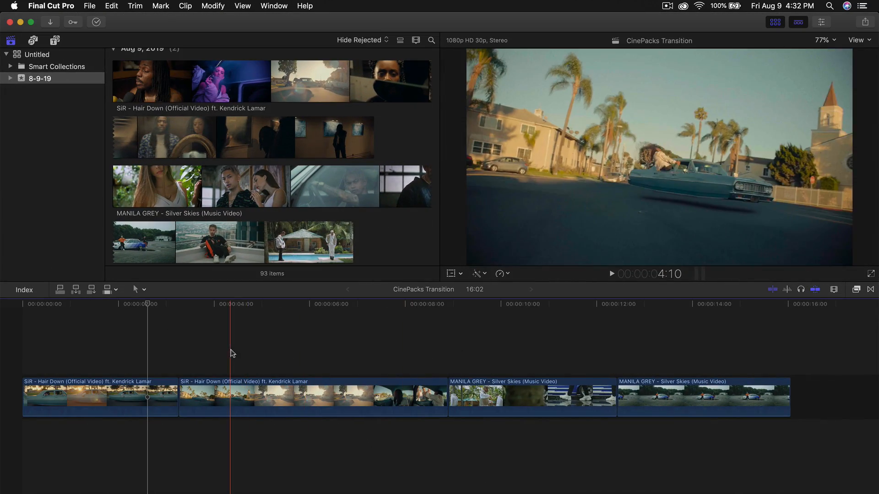
pyautogui.moveTo(147, 306); pyautogui.dragTo(375, 312)
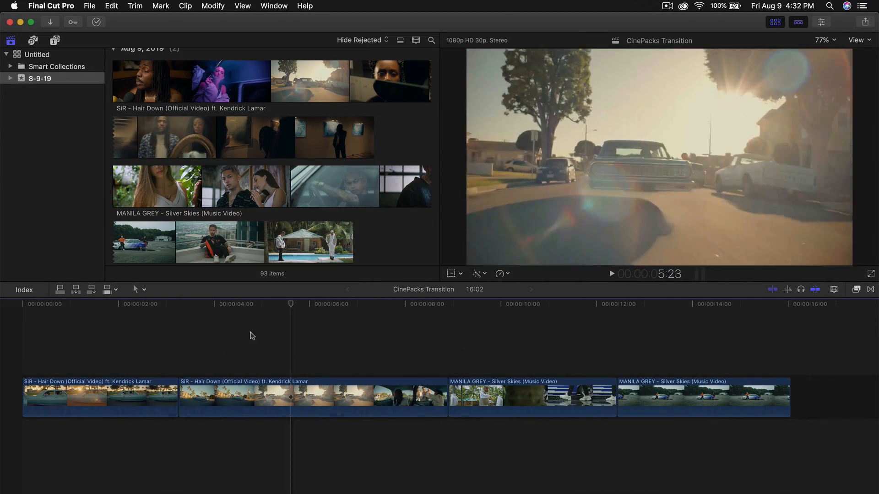
pyautogui.click(191, 351)
pyautogui.moveTo(191, 351); pyautogui.dragTo(240, 348)
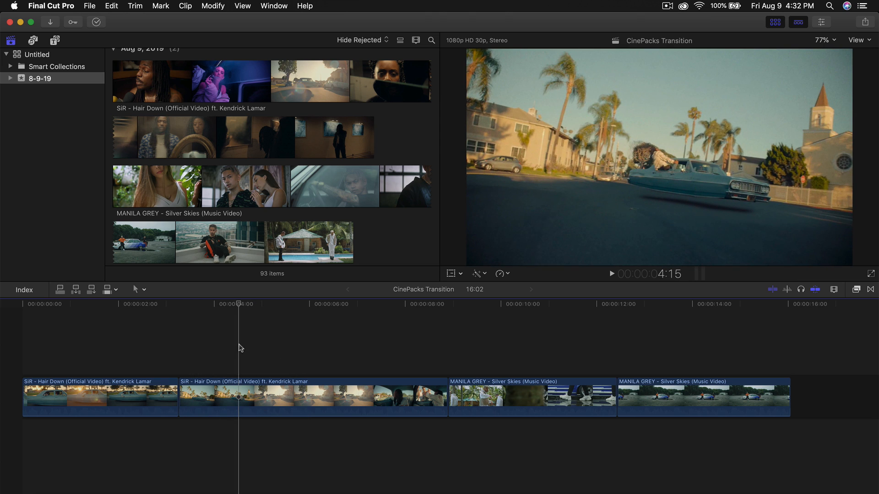
# Step: Open Media Import and select the Cinepacks Money FX and PAPER TRANSITION FX folders on the Desktop
pyautogui.scroll(-5, 417, 200)
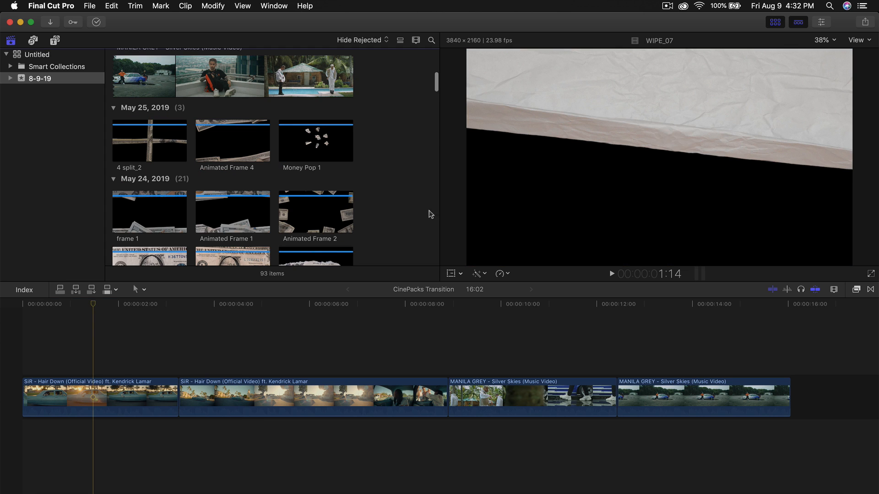
pyautogui.press('super+i')
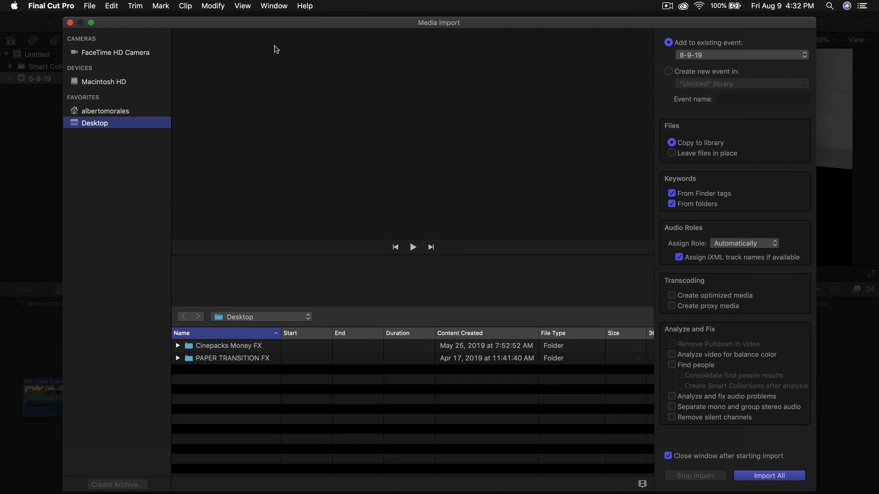
pyautogui.moveTo(298, 27)
pyautogui.mouseDown()
pyautogui.moveTo(295, 51)
pyautogui.moveTo(288, 20)
pyautogui.mouseUp()
pyautogui.click(218, 401)
pyautogui.press('super+a')
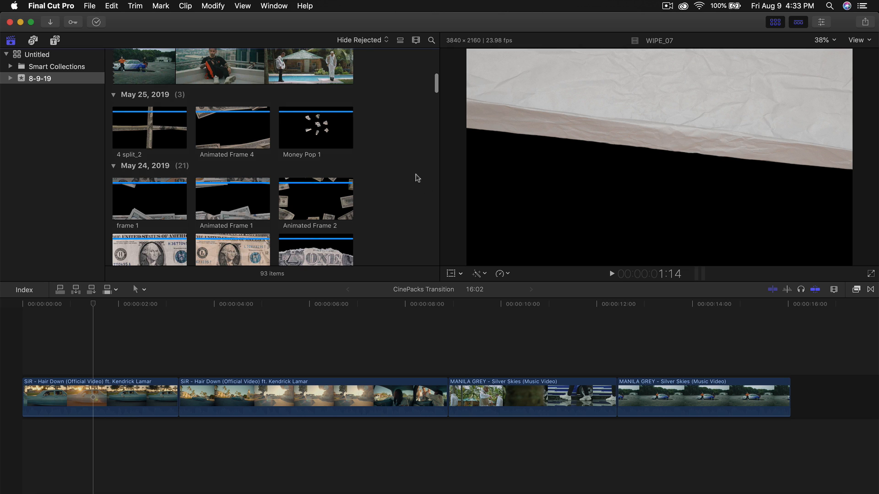
# Step: Preview the NOTEBOOK_01 paper clip and try it in the timeline above the end of the first SiR shot
pyautogui.scroll(-15, 415, 176)
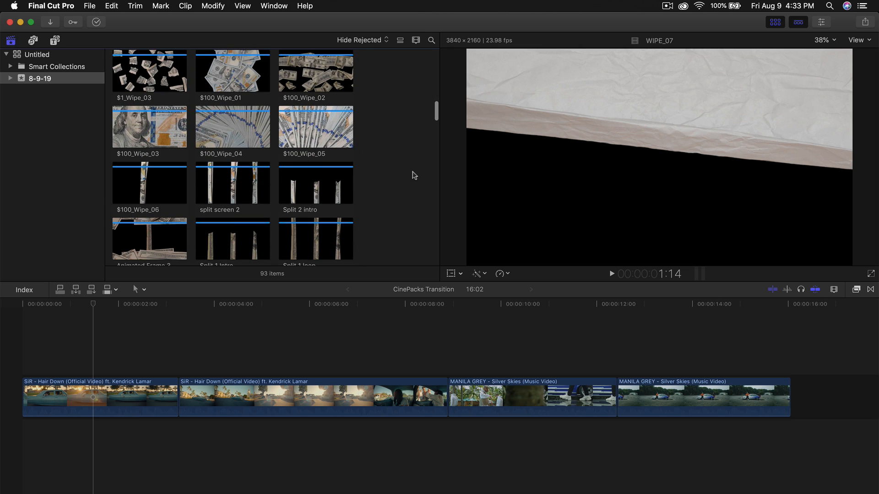
pyautogui.scroll(5, 414, 175)
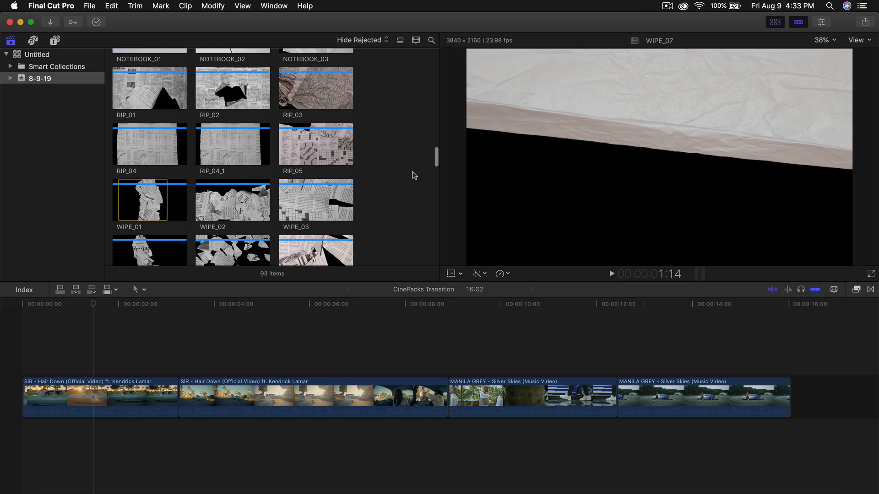
pyautogui.click(134, 129)
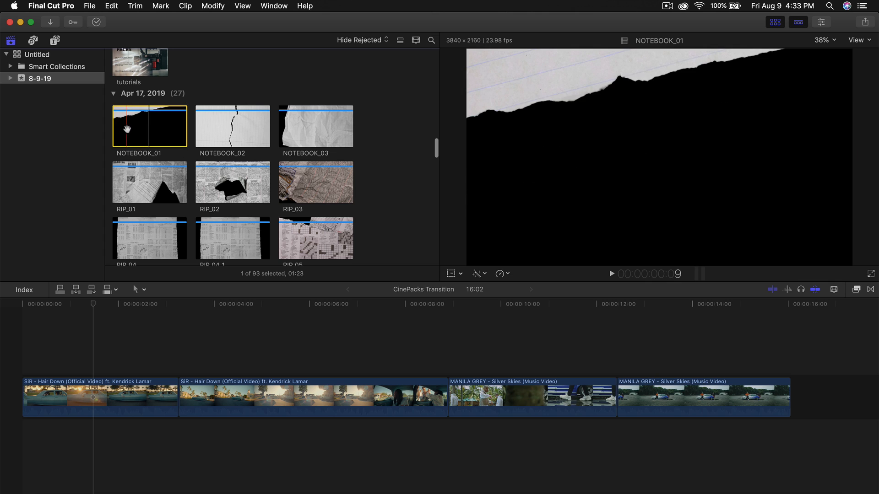
pyautogui.press('space')
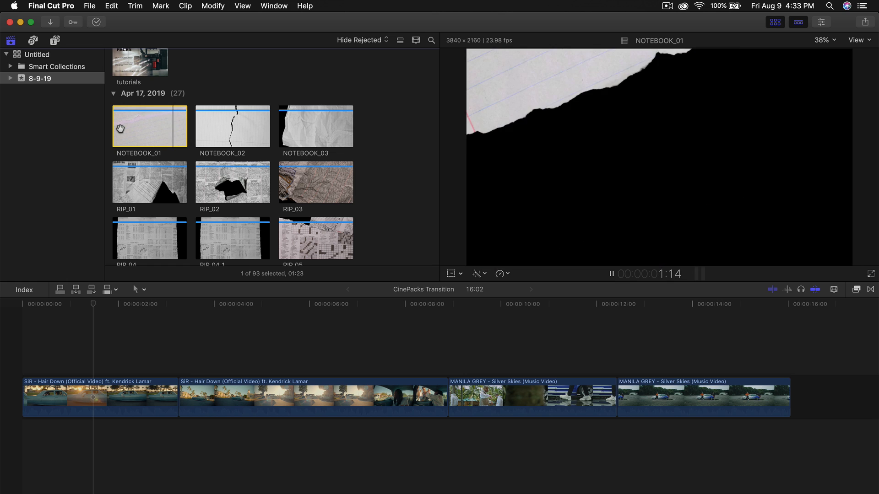
pyautogui.moveTo(154, 138); pyautogui.dragTo(165, 350)
pyautogui.press('space')
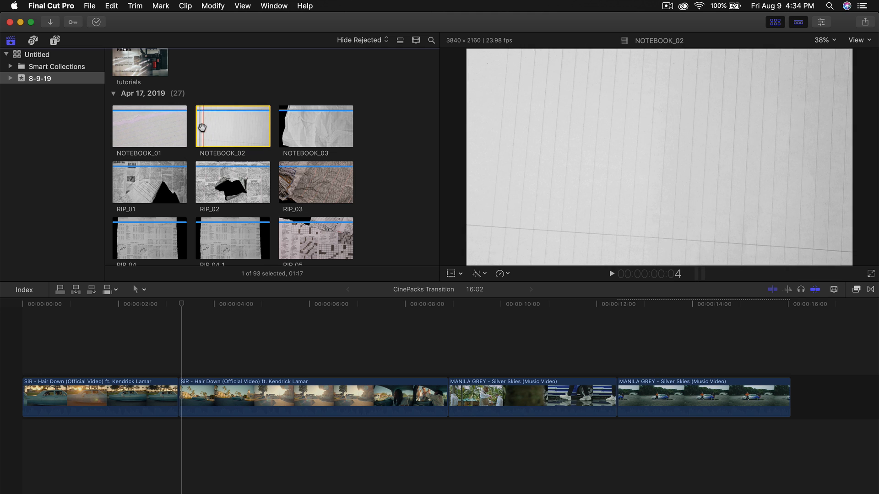
# Step: Connect NOTEBOOK_02 above the start of the first shot with a Custom title reading KENDRICK LAMAR over it, and play the result
pyautogui.moveTo(225, 128); pyautogui.dragTo(18, 337)
pyautogui.click(27, 310)
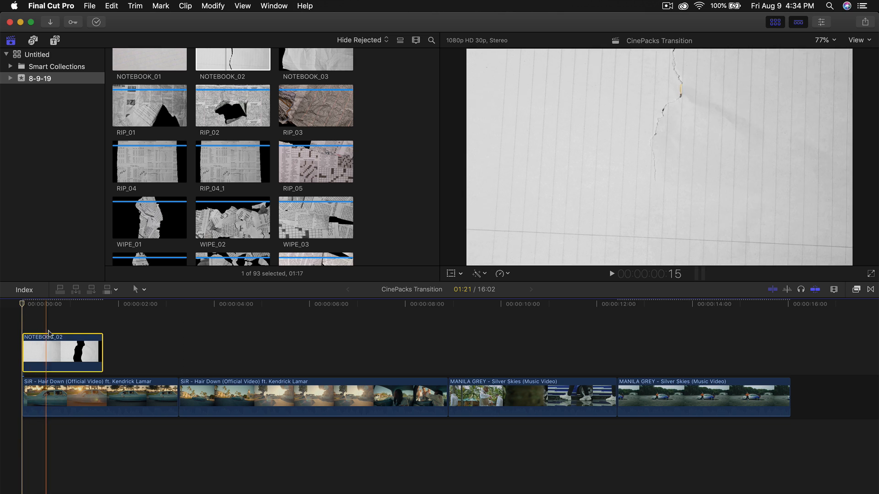
pyautogui.click(54, 42)
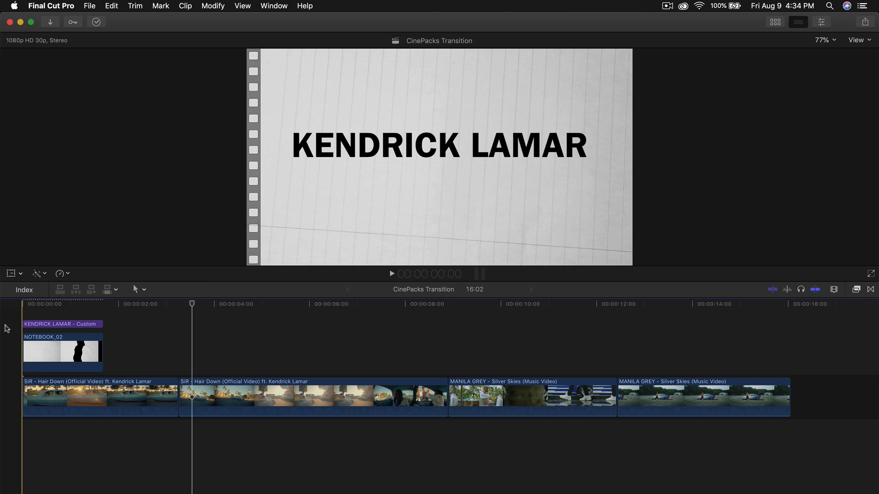
pyautogui.press('space')
pyautogui.press('space')
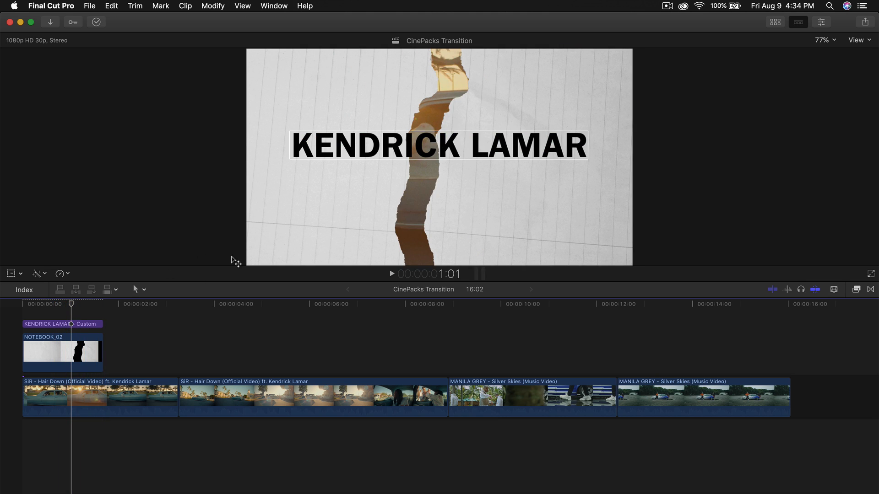
# Step: Delete the KENDRICK LAMAR title and the NOTEBOOK_02 clip from the timeline
pyautogui.click(68, 324)
pyautogui.press('Delete')
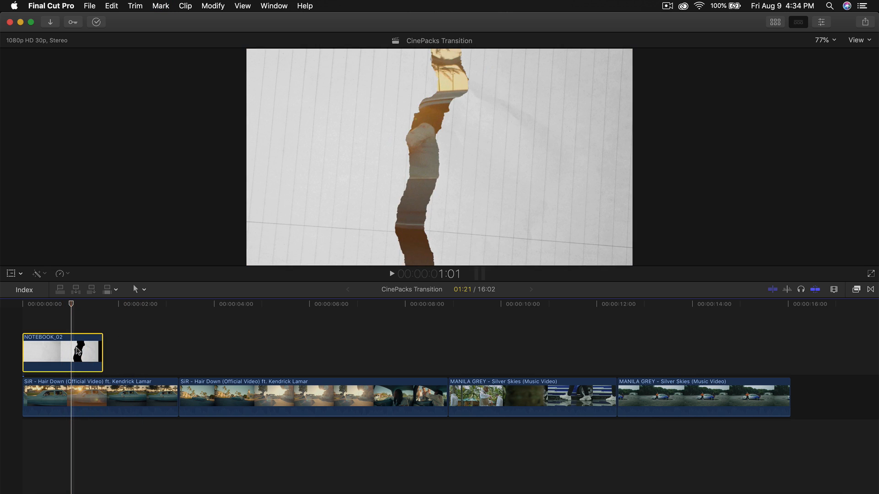
pyautogui.click(75, 349)
pyautogui.press('Delete')
# Step: Connect the NOTEBOOK_03 paper clip from the library over the cut between the two SiR shots and play it
pyautogui.press('alt+super+1')
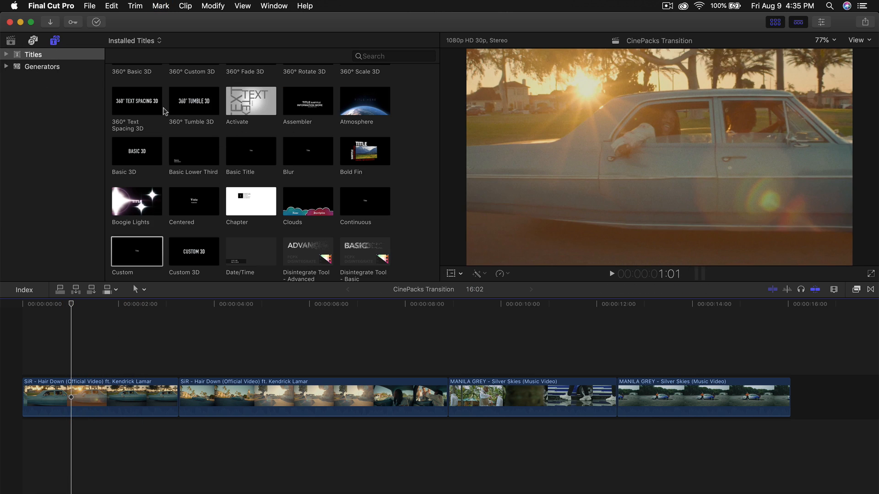
pyautogui.press('shift+super+1')
pyautogui.scroll(5, 397, 145)
pyautogui.scroll(-5, 397, 142)
pyautogui.scroll(2, 367, 128)
pyautogui.moveTo(304, 100); pyautogui.dragTo(163, 340)
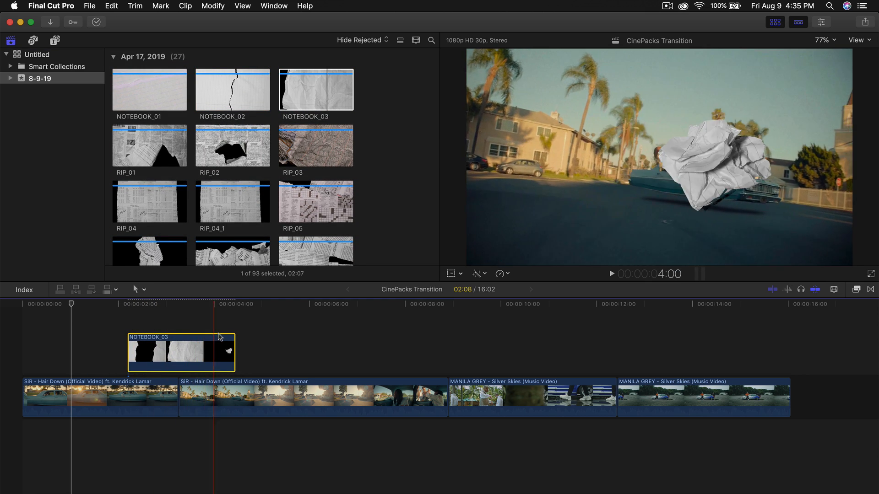
pyautogui.press('space')
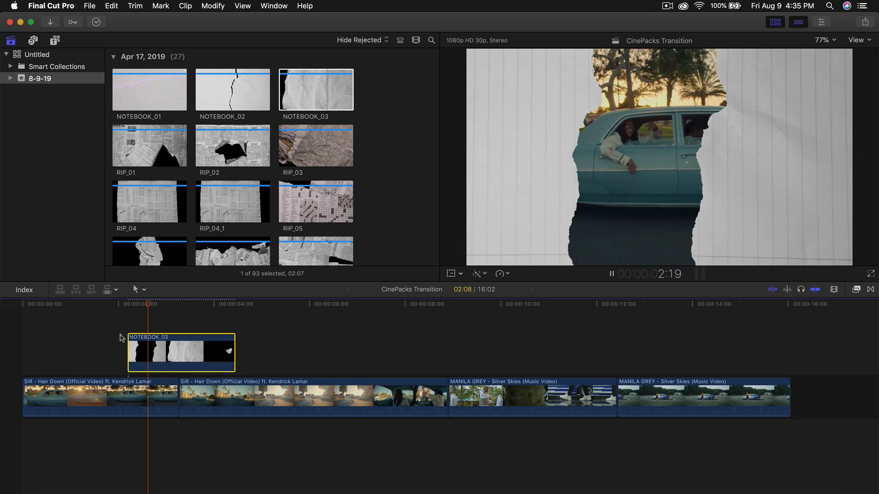
pyautogui.press('space')
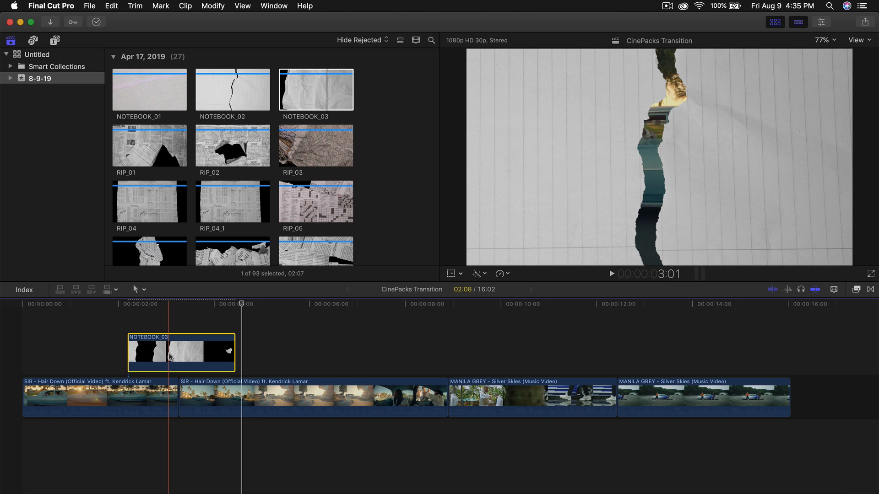
# Step: Speed NOTEBOOK_03 up to 184%, reposition it over the cut between the SiR shots and play the transition
pyautogui.press('super+r')
pyautogui.moveTo(234, 332); pyautogui.dragTo(171, 347)
pyautogui.press('space')
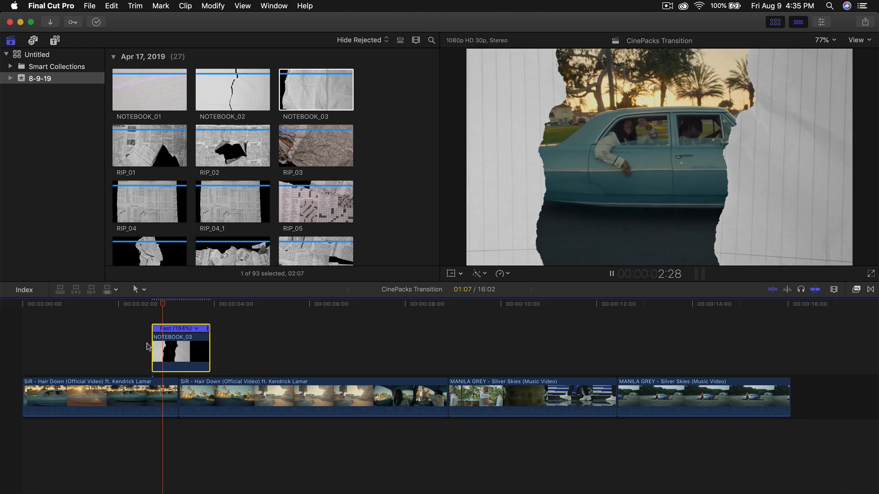
pyautogui.click(125, 346)
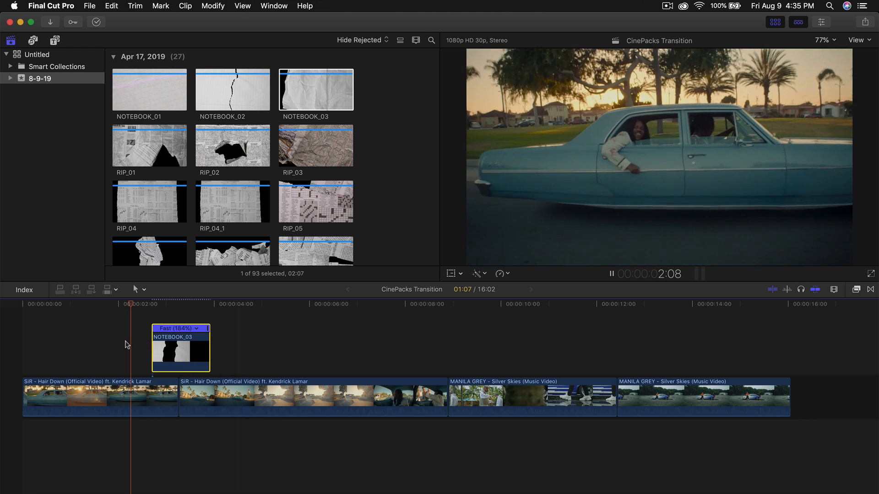
pyautogui.press('space')
# Step: Replace NOTEBOOK_03 with the RIP_02 newspaper clip over the cut between the SiR shots and play it
pyautogui.press('BackSpace')
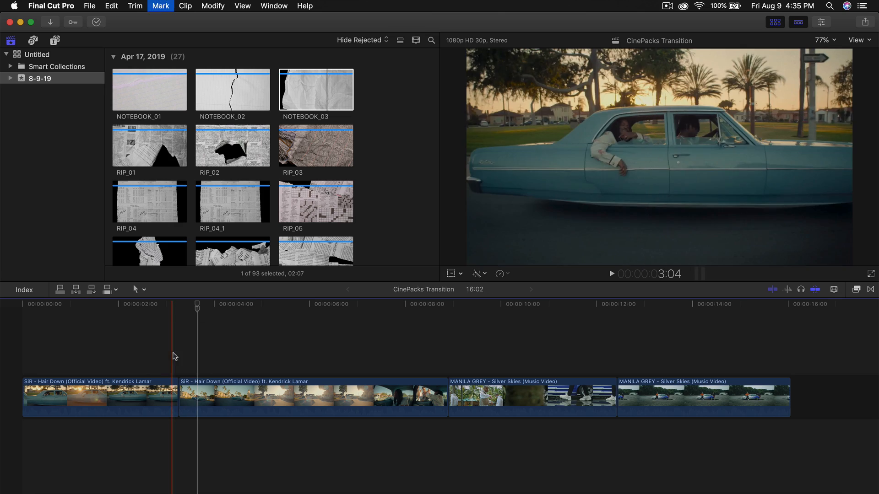
pyautogui.click(234, 145)
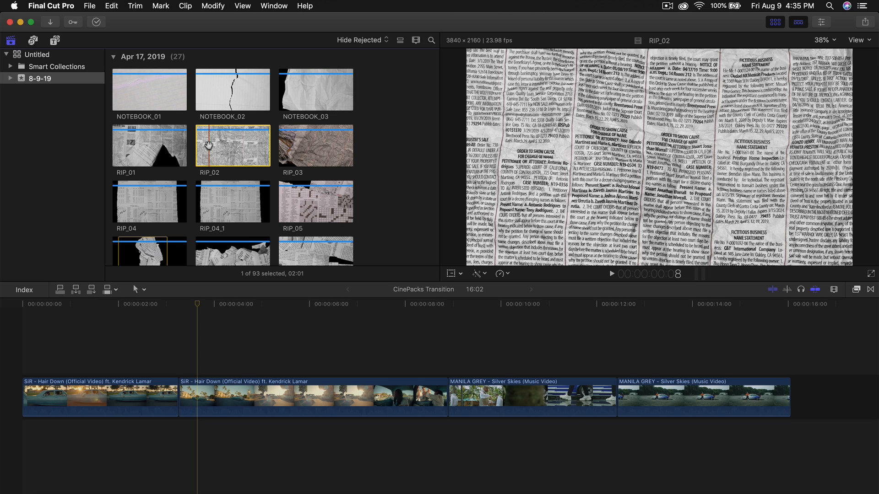
pyautogui.moveTo(176, 325); pyautogui.dragTo(182, 330)
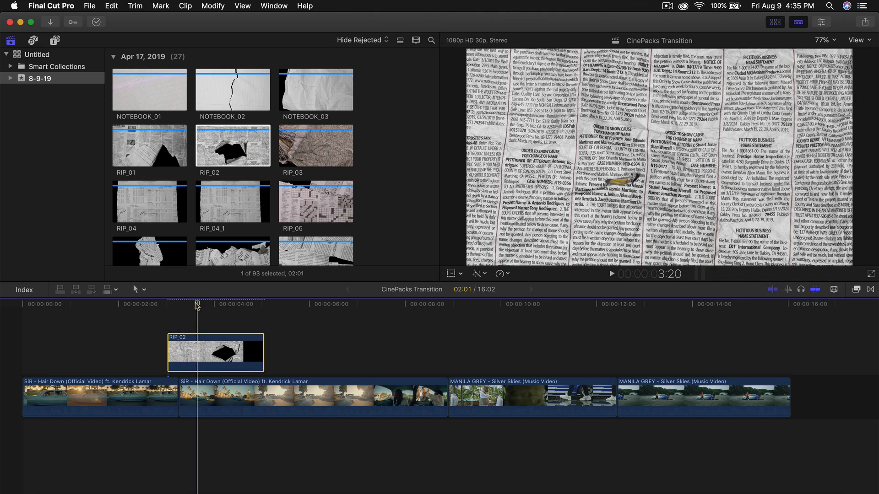
pyautogui.moveTo(186, 353); pyautogui.dragTo(157, 353)
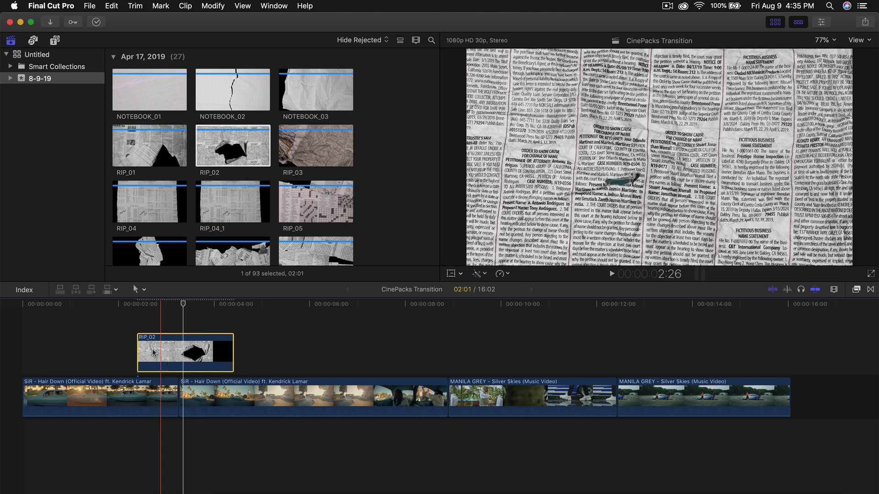
pyautogui.press('space')
pyautogui.press('space')
# Step: Move RIP_02 to the start of the timeline, above the first SiR shot, and play it as an opening reveal
pyautogui.moveTo(146, 349); pyautogui.dragTo(8, 347)
pyautogui.press('space')
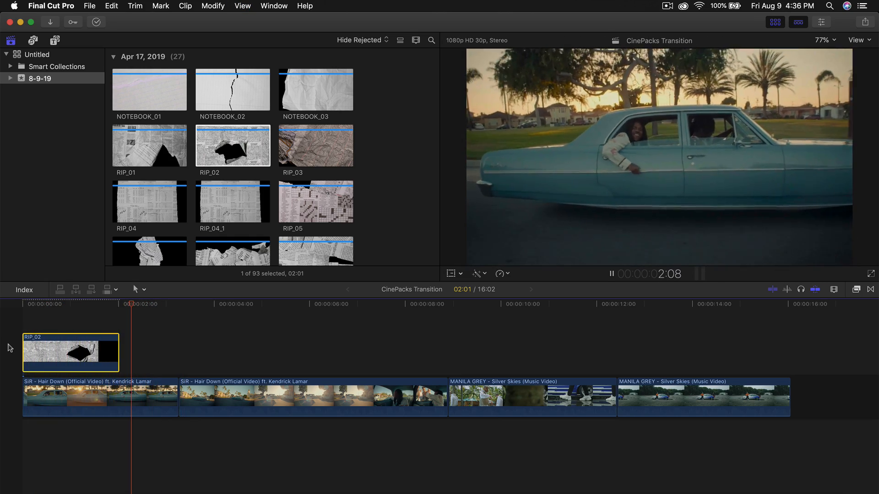
pyautogui.press('space')
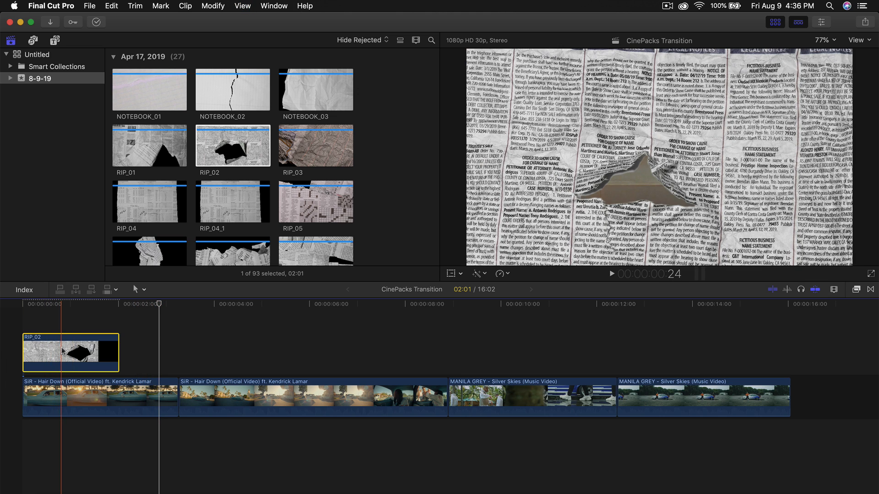
# Step: Reverse the RIP_02 clip's playback and play the reversed paper tear
pyautogui.rightClick(63, 351)
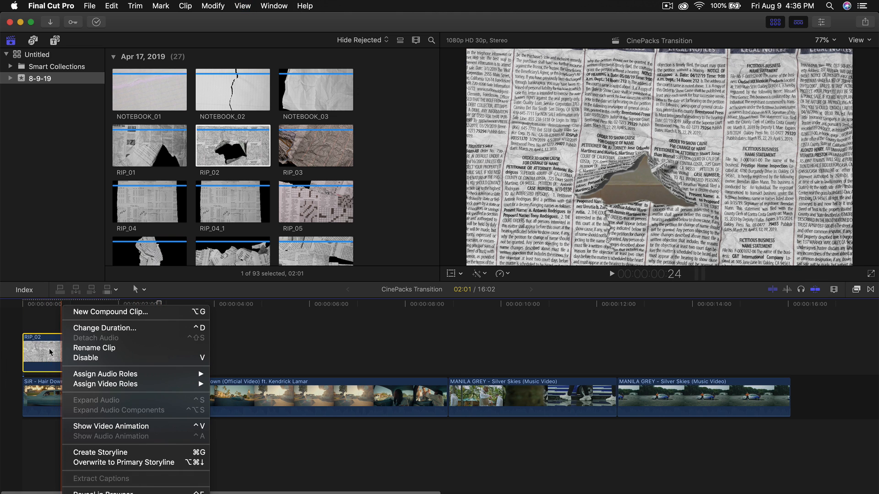
pyautogui.press('Escape')
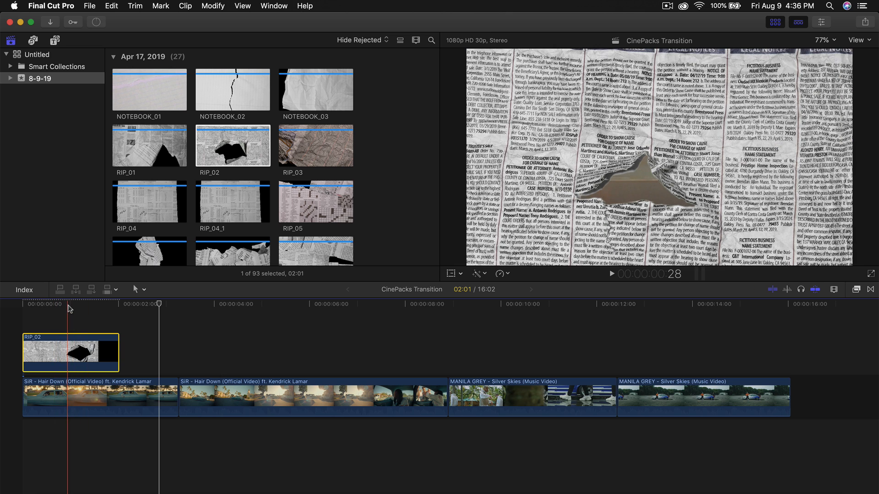
pyautogui.click(500, 273)
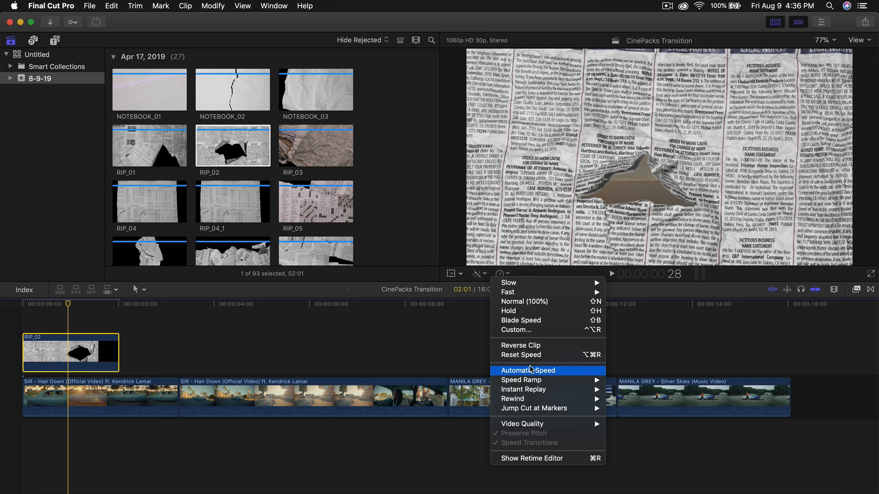
pyautogui.click(547, 347)
pyautogui.press('space')
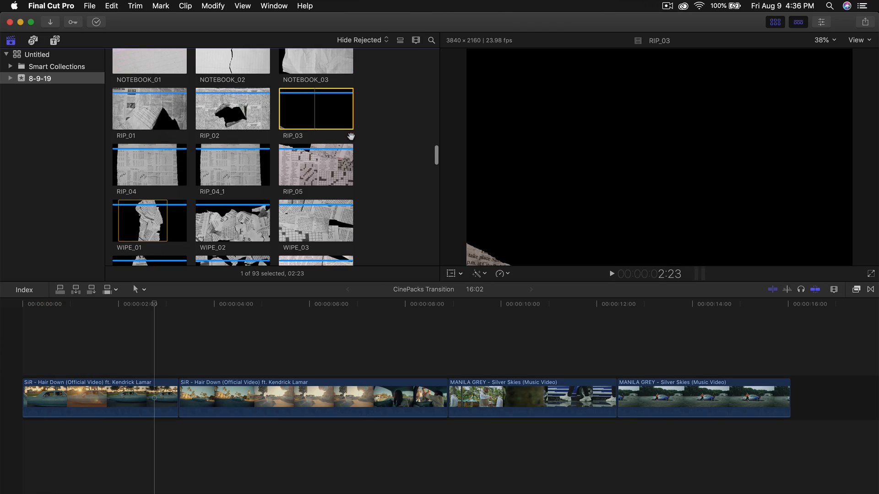
# Step: Connect RIP_04_1 over the cut between the SiR shots, then shorten it by retiming it to a faster speed and play it
pyautogui.click(227, 170)
pyautogui.moveTo(233, 161); pyautogui.dragTo(126, 342)
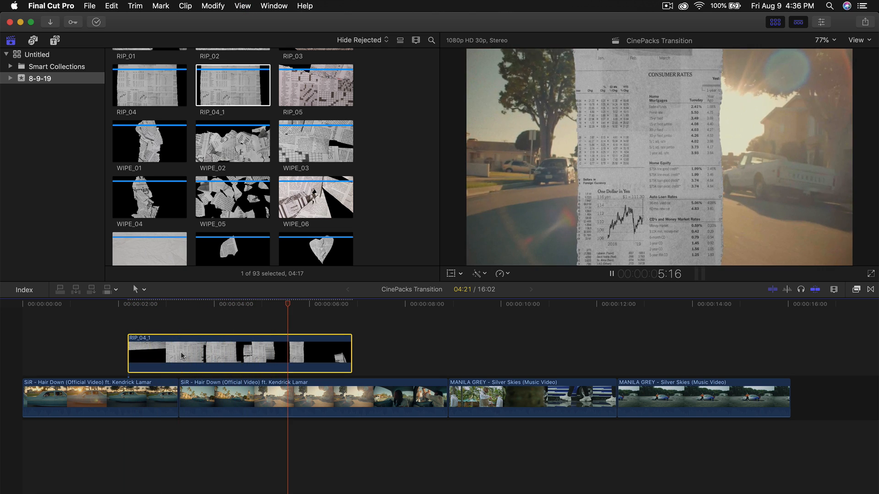
pyautogui.press('space')
pyautogui.press('cmd+r')
pyautogui.moveTo(352, 331); pyautogui.dragTo(260, 332)
pyautogui.press('space')
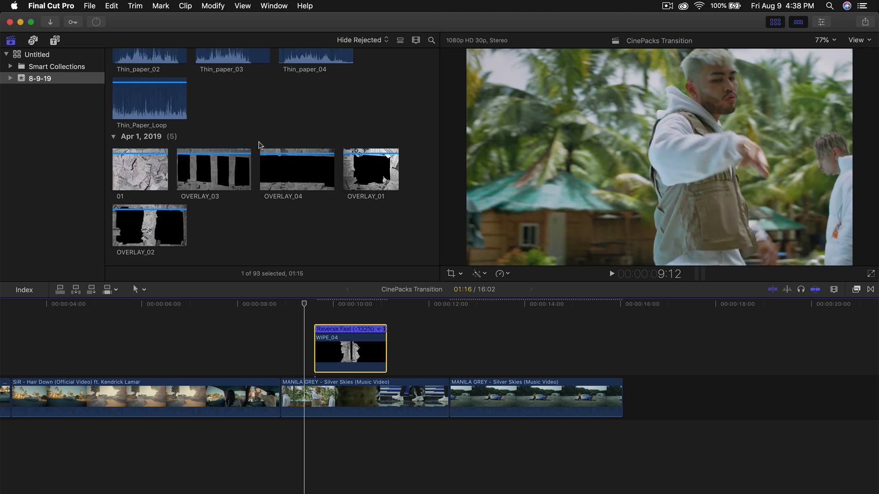
# Step: Preview the OVERLAY_03, WIPE_01 and WIPE_04 paper clips in the library
pyautogui.click(185, 180)
pyautogui.scroll(-15, 185, 180)
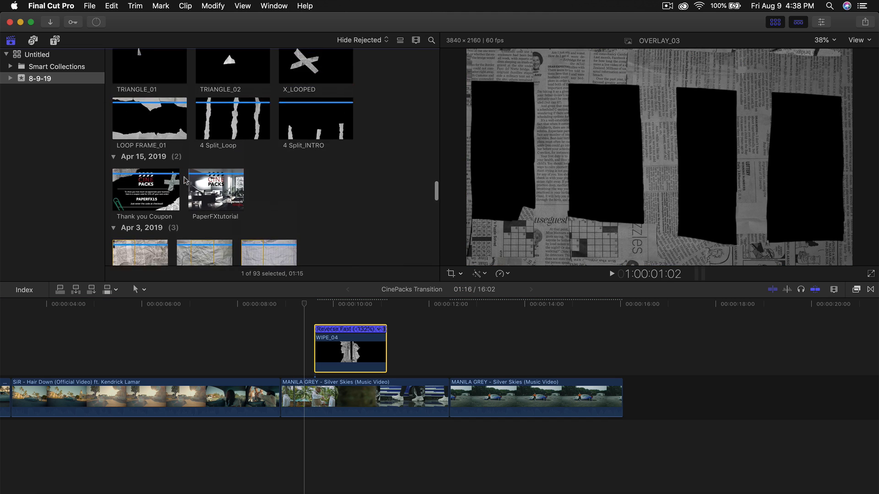
pyautogui.scroll(5, 185, 180)
pyautogui.click(137, 160)
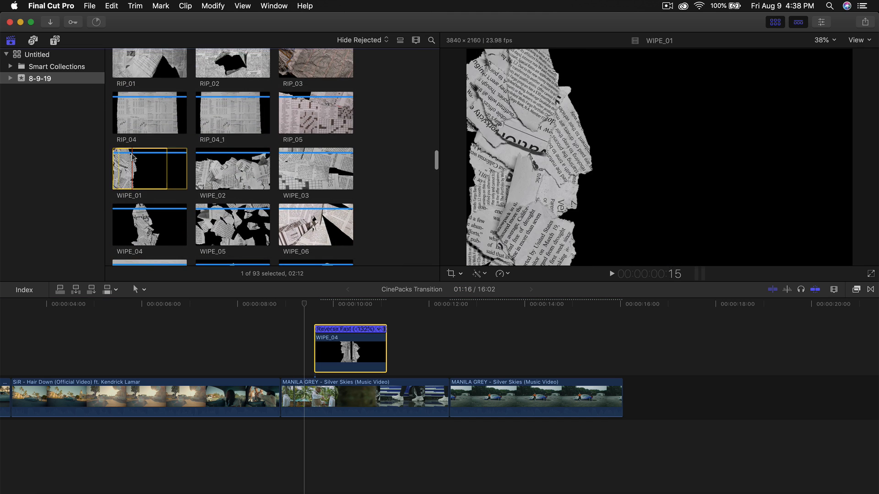
pyautogui.click(125, 229)
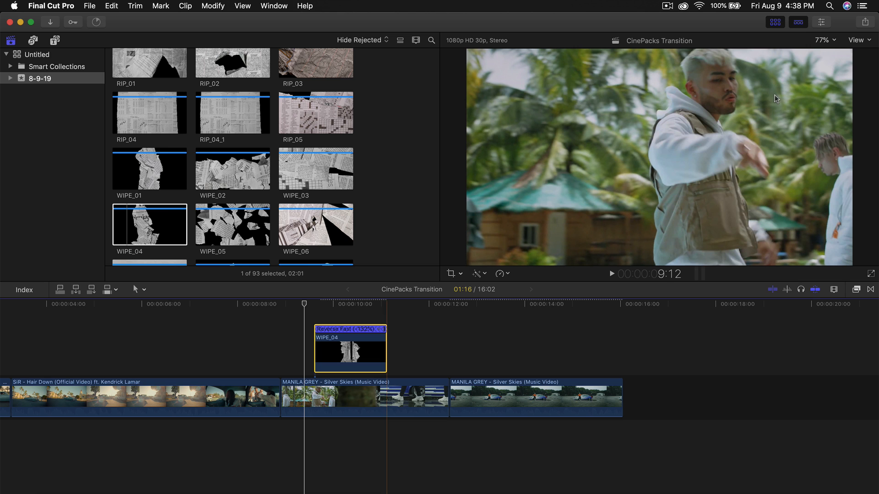
# Step: Hide the browser and move the last MANILA GREY shot beneath the preceding one so that it overlaps the WIPE_04 clip
pyautogui.click(794, 23)
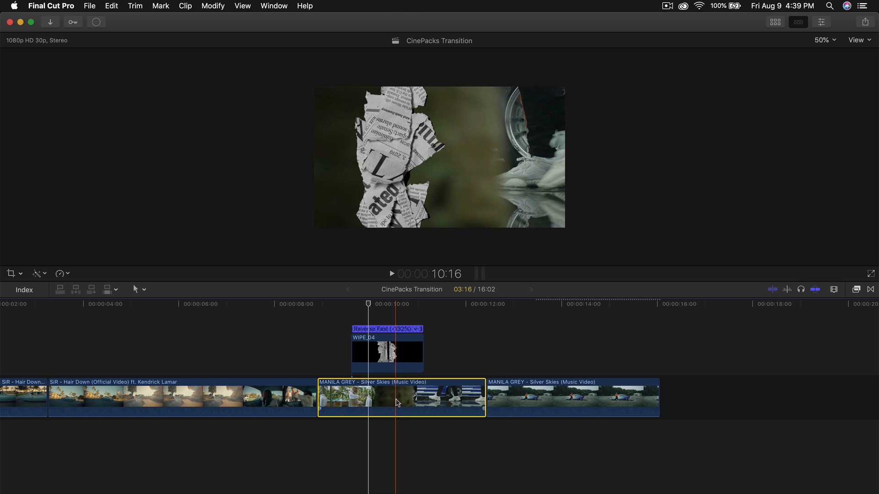
pyautogui.moveTo(613, 399); pyautogui.dragTo(487, 411)
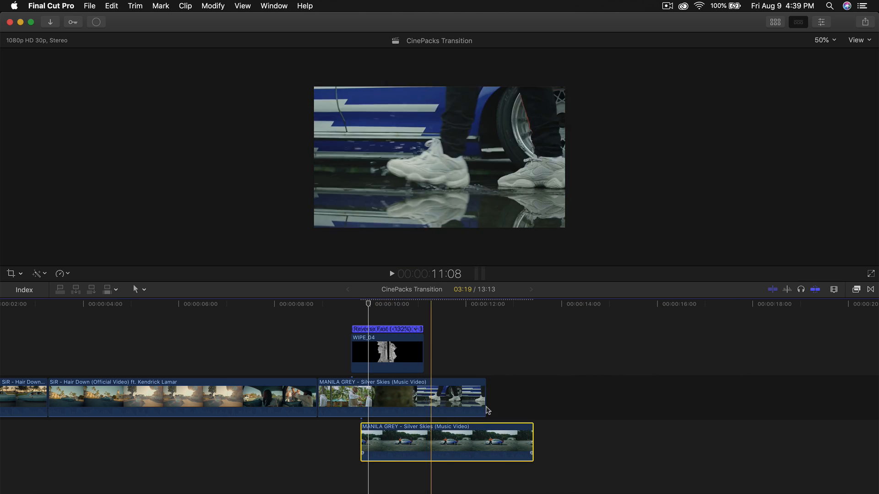
# Step: Apply the Draw Mask effect to the MANILA GREY shot in the primary storyline
pyautogui.click(855, 290)
pyautogui.moveTo(786, 334)
pyautogui.mouseDown()
pyautogui.moveTo(579, 320)
pyautogui.moveTo(397, 359)
pyautogui.mouseUp()
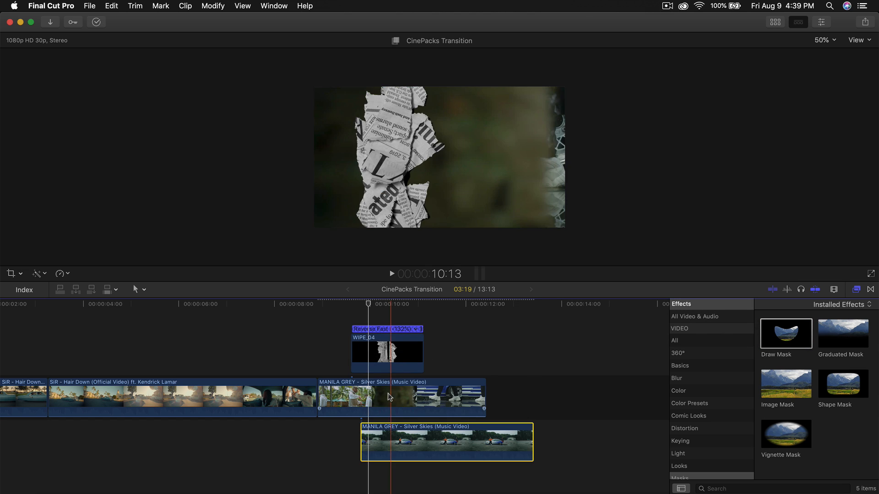
pyautogui.click(855, 289)
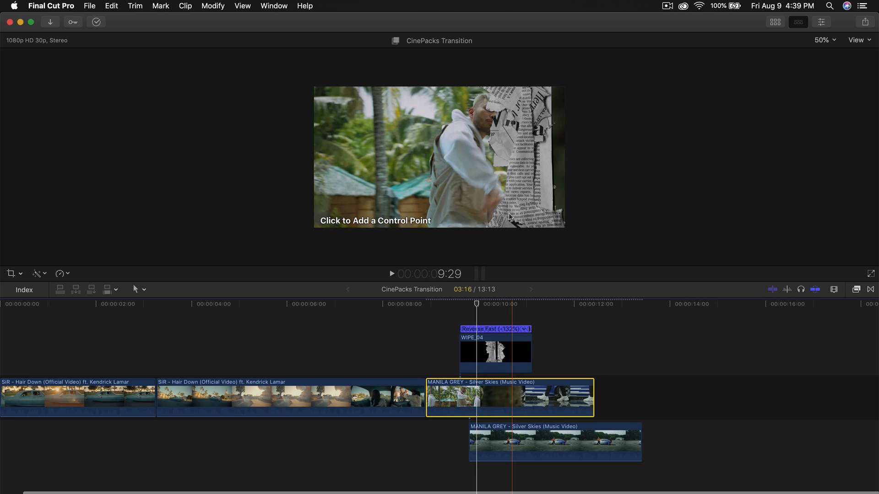
# Step: Draw a closed four-point mask over the paper strip's right half, extending beyond the frame, and invert the mask
pyautogui.click(528, 72)
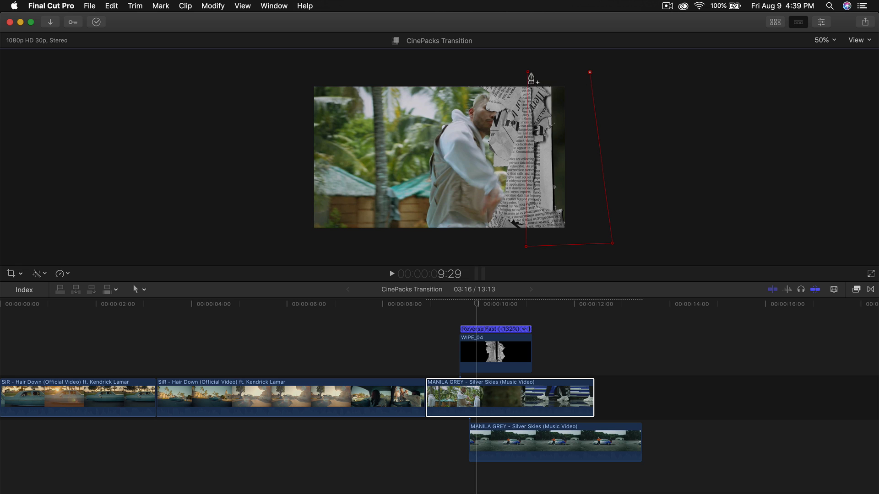
pyautogui.click(529, 72)
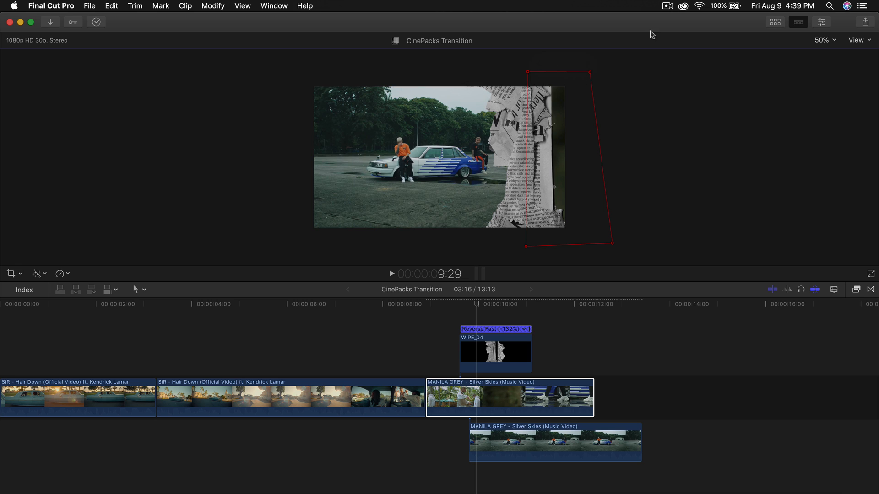
pyautogui.click(821, 22)
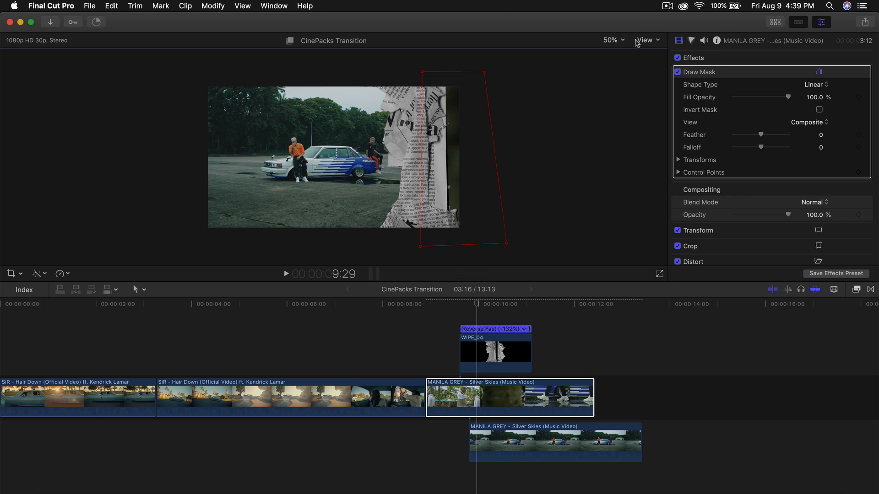
pyautogui.click(820, 109)
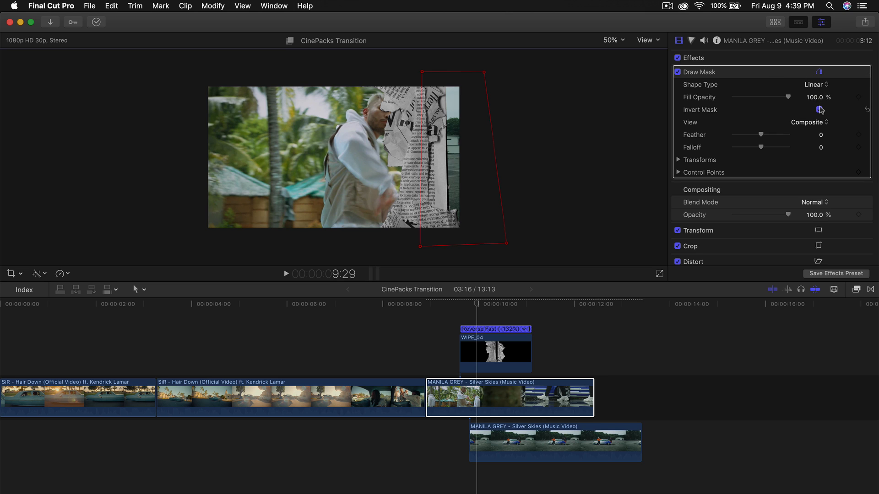
# Step: Reshape the mask's left edge at 9:24 by adding and moving control points along the torn paper
pyautogui.press('Up')
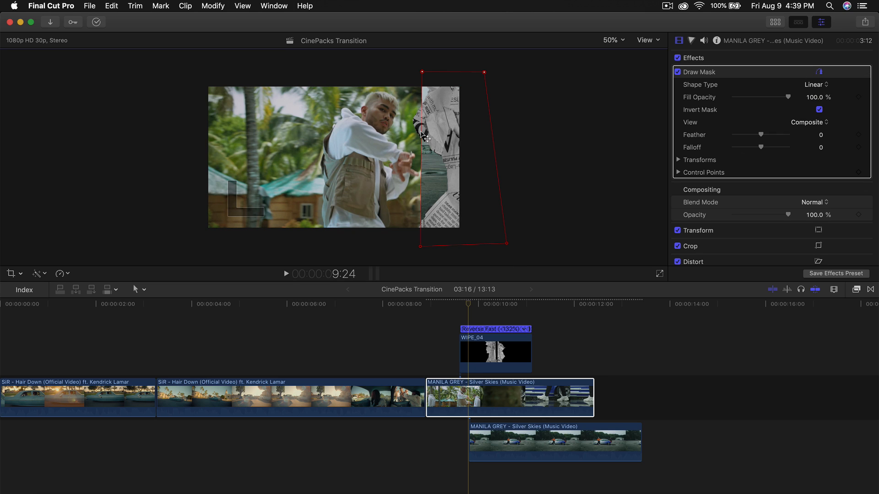
pyautogui.moveTo(420, 131); pyautogui.dragTo(416, 122)
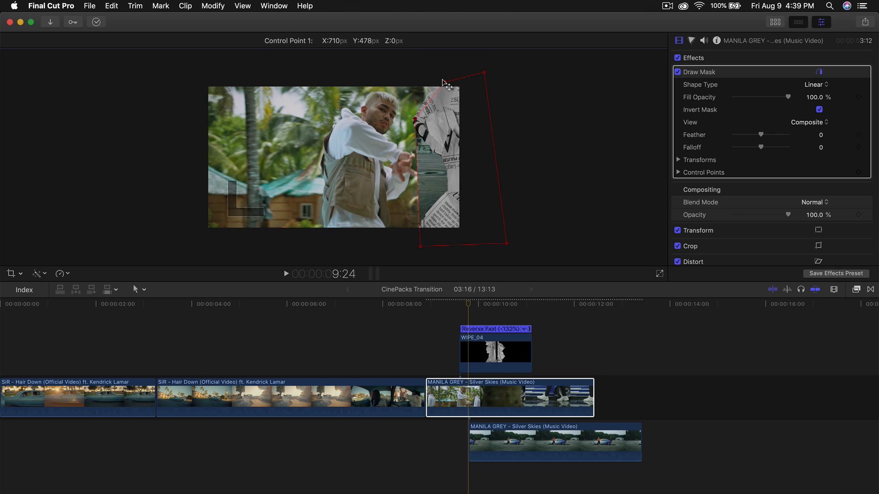
pyautogui.moveTo(442, 80); pyautogui.dragTo(443, 81)
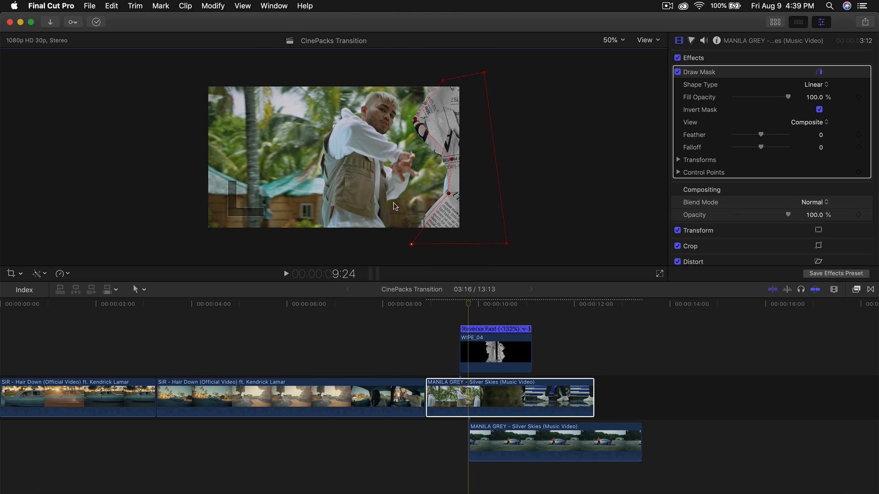
# Step: At 9:18, move the mask just outside the frame's right edge with Position and Control Points keyframes, and expand its Transforms parameters
pyautogui.click(465, 307)
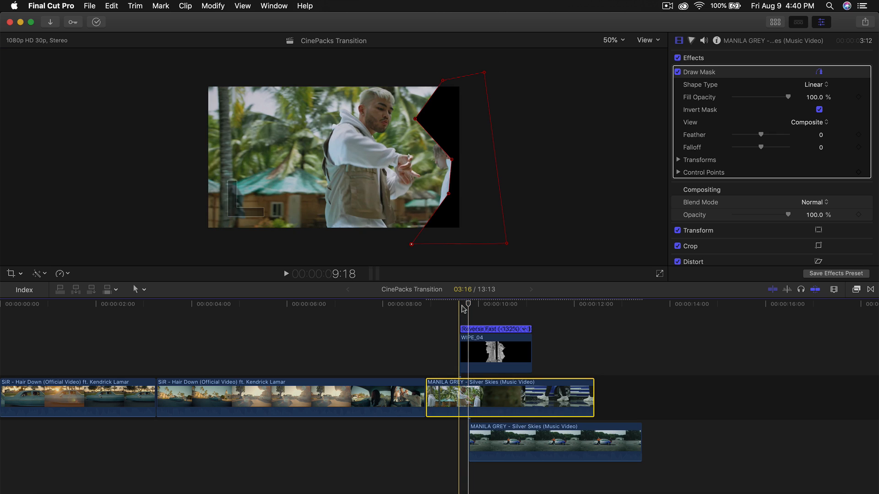
pyautogui.moveTo(461, 171); pyautogui.dragTo(489, 170)
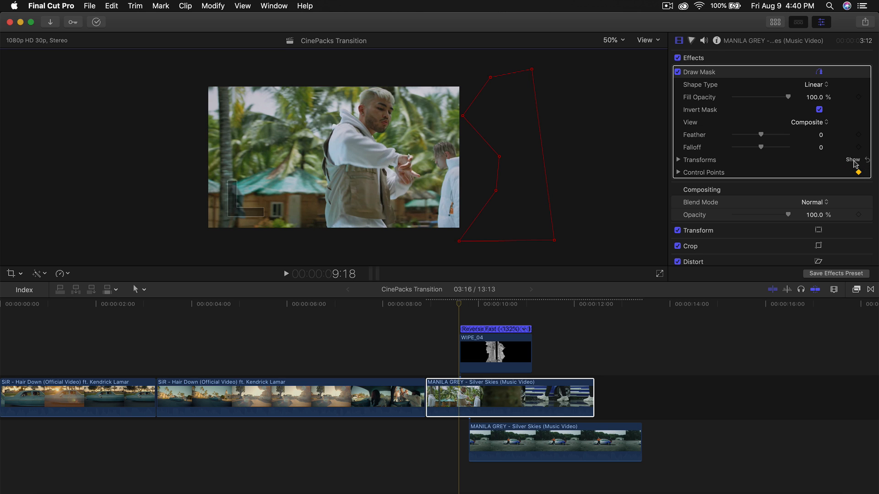
pyautogui.click(476, 415)
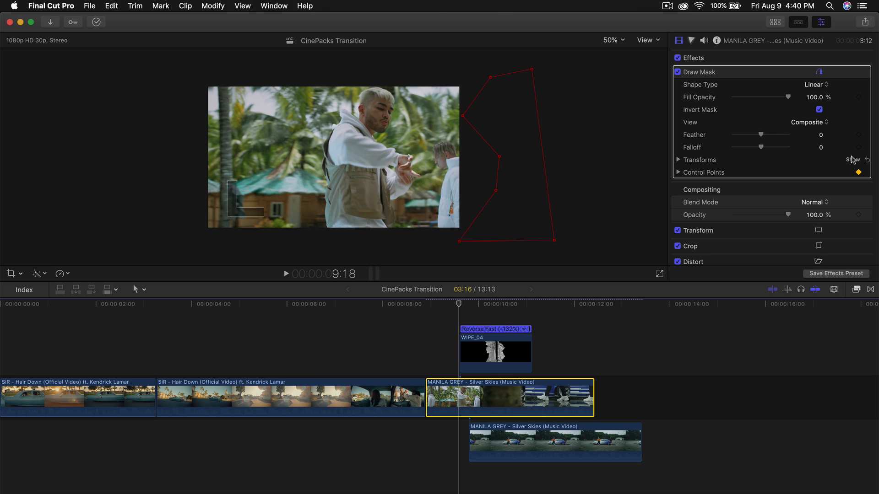
pyautogui.click(852, 159)
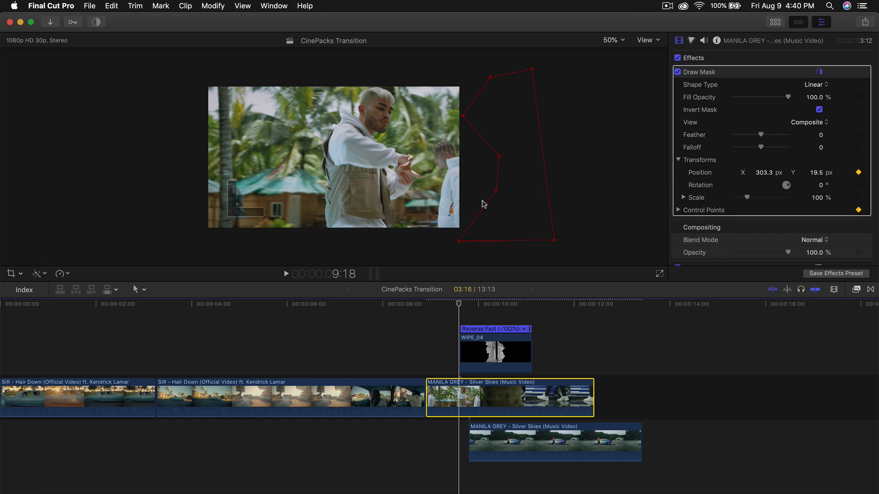
# Step: Keyframe the mask's position every few frames so it follows the WIPE_04 paper leftward until it clears the frame
pyautogui.press('Right')
pyautogui.press('Right')
pyautogui.press('Right')
pyautogui.press('Right')
pyautogui.press('Right')
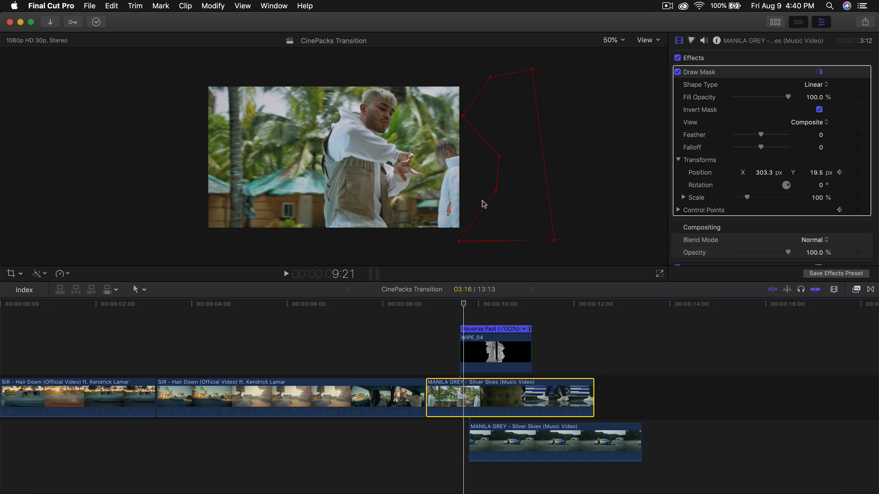
pyautogui.moveTo(499, 193); pyautogui.dragTo(398, 193)
pyautogui.press('Right')
pyautogui.press('Right')
pyautogui.press('Right')
pyautogui.press('Right')
pyautogui.press('Right')
pyautogui.press('Right')
pyautogui.press('Right')
pyautogui.press('Right')
pyautogui.moveTo(416, 65); pyautogui.dragTo(506, 66)
pyautogui.moveTo(439, 236); pyautogui.dragTo(502, 237)
pyautogui.press('Right')
pyautogui.press('Right')
pyautogui.press('Right')
pyautogui.moveTo(444, 191); pyautogui.dragTo(390, 196)
pyautogui.press('Right')
pyautogui.press('Right')
pyautogui.press('Right')
pyautogui.press('Right')
pyautogui.moveTo(447, 238); pyautogui.dragTo(495, 245)
pyautogui.press('Right')
pyautogui.press('Right')
pyautogui.press('Right')
pyautogui.press('Right')
pyautogui.moveTo(432, 146); pyautogui.dragTo(403, 146)
pyautogui.moveTo(459, 69); pyautogui.dragTo(483, 67)
pyautogui.press('Right')
pyautogui.press('Right')
pyautogui.press('Right')
pyautogui.press('Right')
pyautogui.moveTo(438, 138); pyautogui.dragTo(401, 138)
pyautogui.moveTo(430, 245); pyautogui.dragTo(506, 244)
pyautogui.moveTo(444, 67); pyautogui.dragTo(504, 67)
pyautogui.press('Right')
pyautogui.press('Right')
pyautogui.press('Right')
pyautogui.press('Right')
pyautogui.press('Right')
pyautogui.press('Right')
pyautogui.press('Right')
pyautogui.moveTo(494, 163); pyautogui.dragTo(447, 146)
pyautogui.moveTo(464, 227); pyautogui.dragTo(504, 241)
pyautogui.press('Right')
pyautogui.press('Right')
pyautogui.press('Right')
pyautogui.press('Right')
pyautogui.moveTo(455, 92); pyautogui.dragTo(440, 91)
# Step: Play the masked WIPE_04 transition from before the wipe, enlarging the viewer image to 77%
pyautogui.moveTo(497, 306); pyautogui.dragTo(451, 306)
pyautogui.press('space')
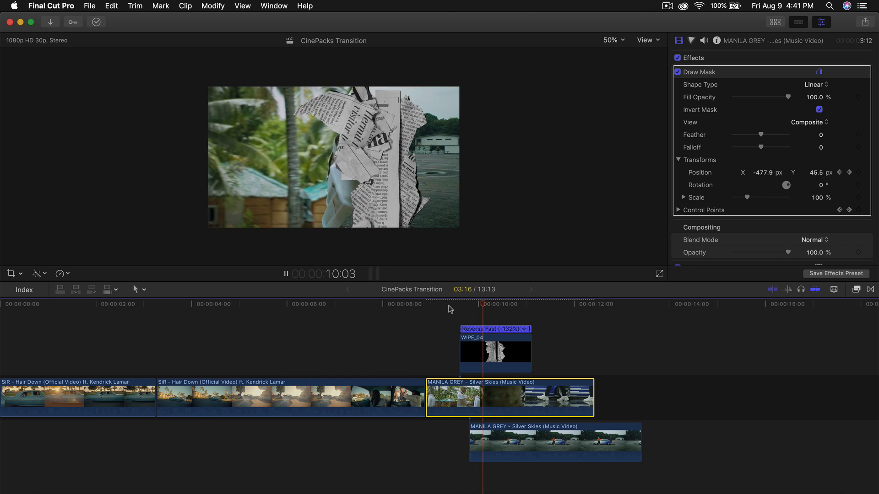
pyautogui.press('space')
pyautogui.click(613, 40)
pyautogui.click(621, 49)
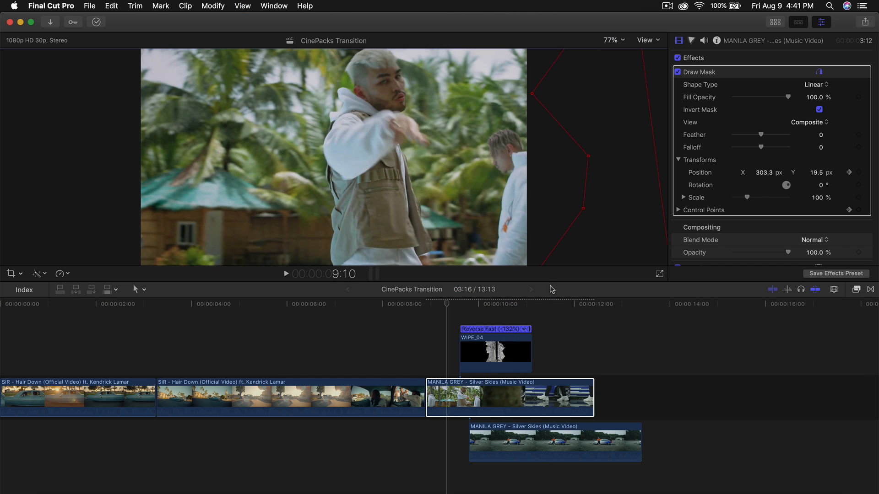
pyautogui.press('space')
pyautogui.press('space')
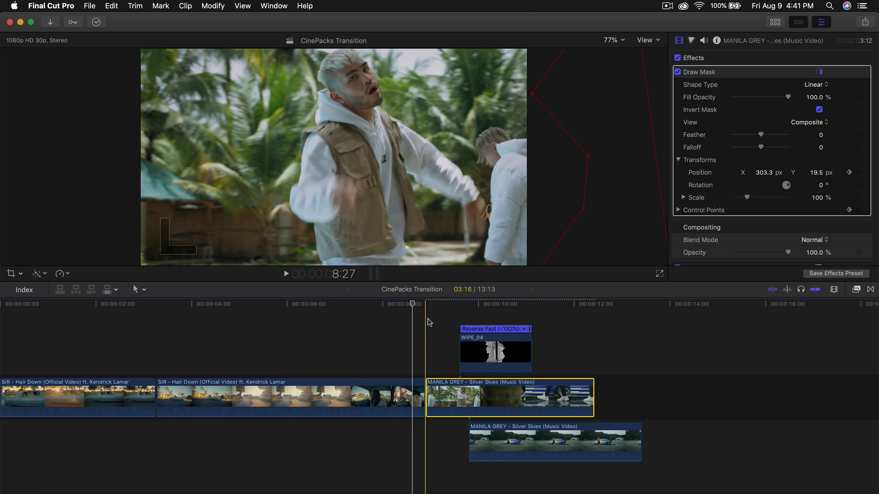
pyautogui.press('space')
pyautogui.press('space')
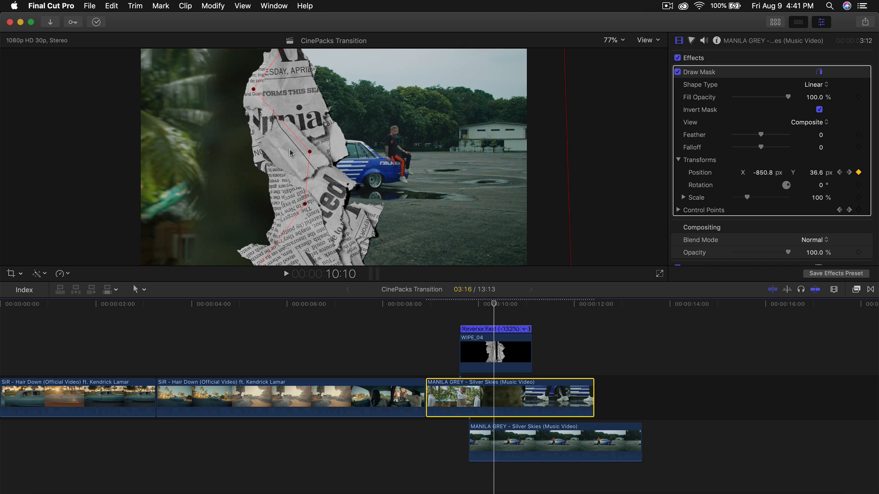
# Step: Examine how closely the mask follows the paper frame by frame around 10:06 to 10:10, and replay the transition
pyautogui.press('Left')
pyautogui.press('Left')
pyautogui.press('Left')
pyautogui.press('Left')
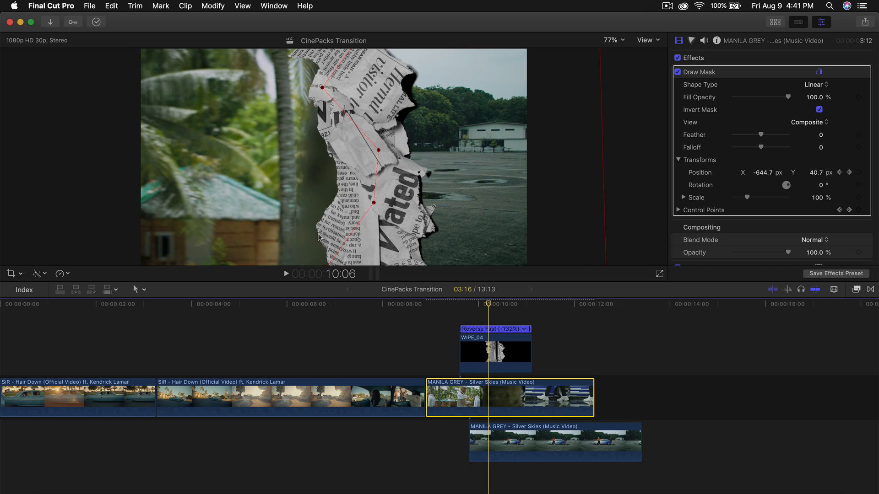
pyautogui.click(495, 305)
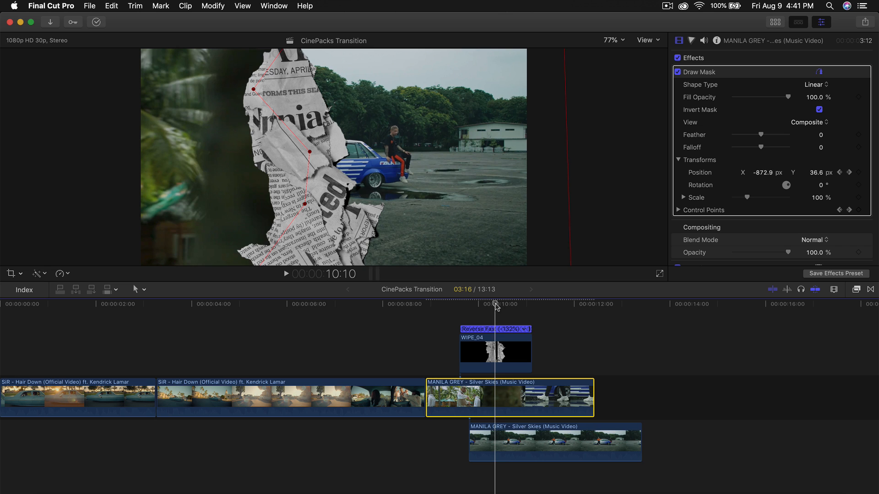
pyautogui.moveTo(496, 304); pyautogui.dragTo(517, 305)
pyautogui.click(466, 306)
pyautogui.press('space')
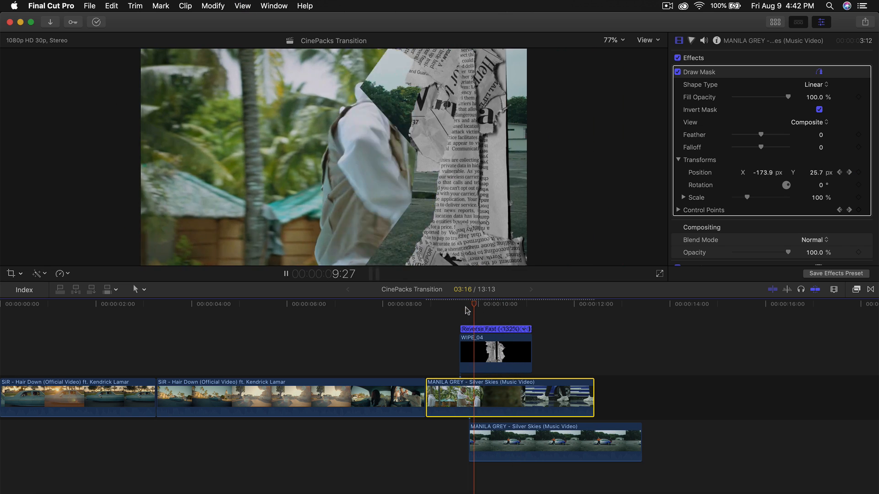
pyautogui.press('space')
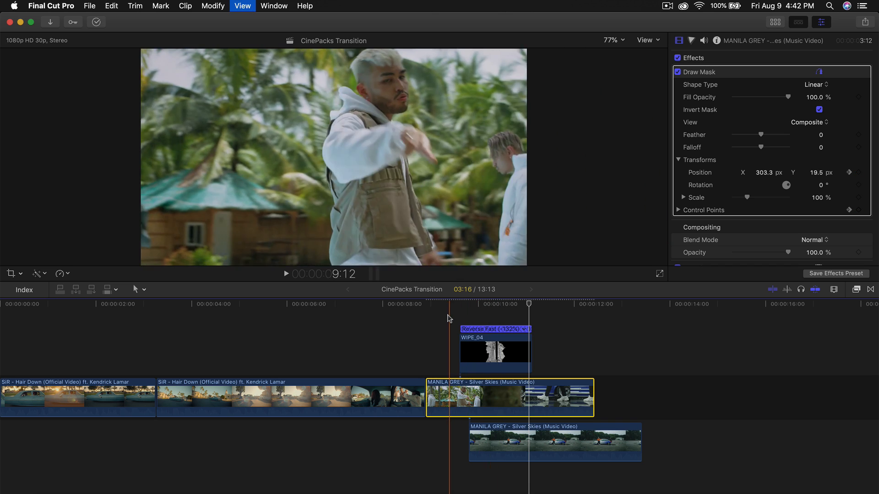
# Step: Connect the HEART_01 paper clip directly after WIPE_04 above the MANILA GREY shots and play it
pyautogui.click(547, 304)
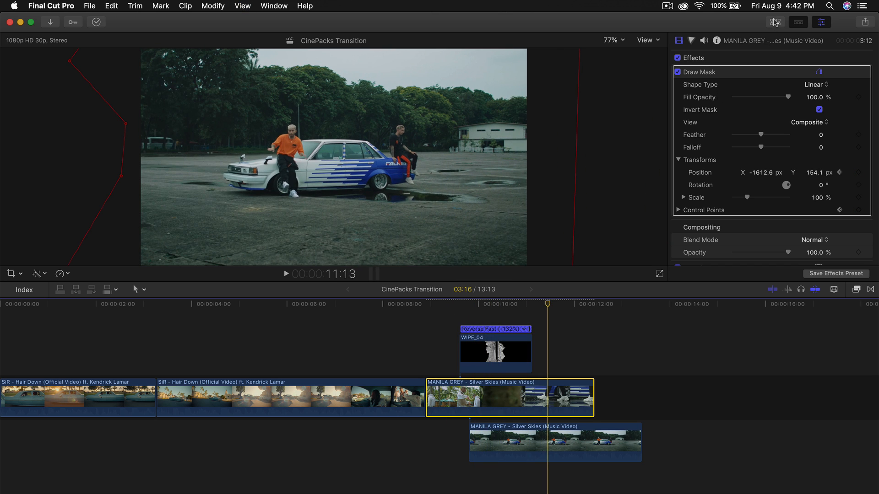
pyautogui.click(775, 22)
pyautogui.scroll(-15, 274, 186)
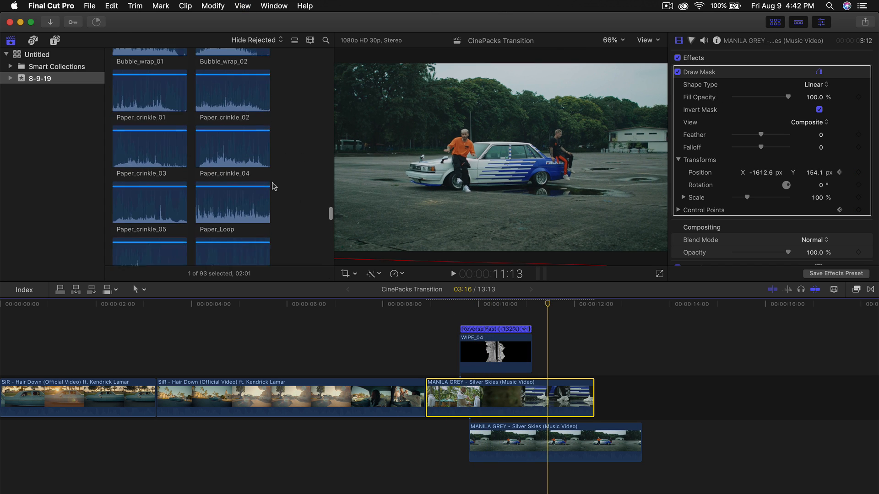
pyautogui.scroll(5, 274, 186)
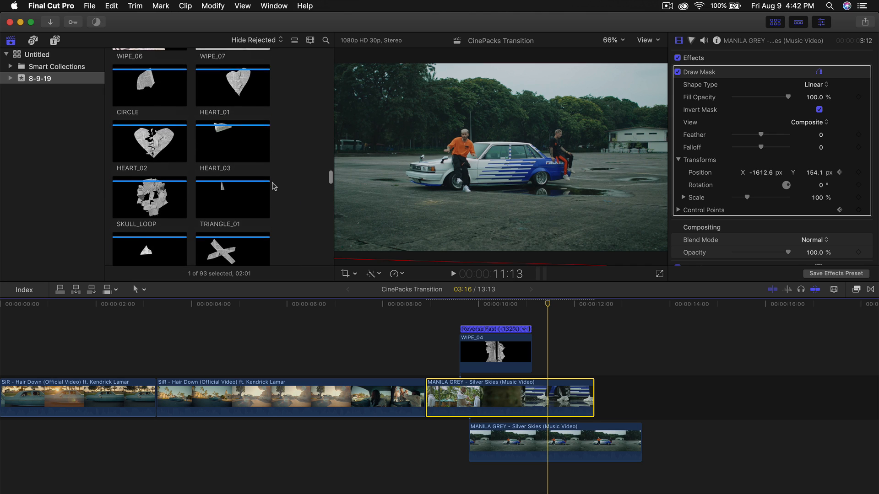
pyautogui.click(226, 131)
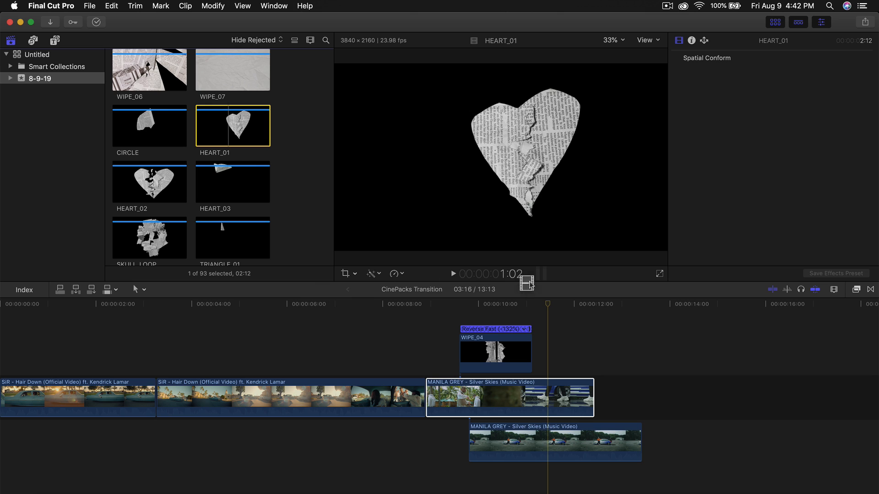
pyautogui.moveTo(548, 302); pyautogui.dragTo(569, 344)
pyautogui.press('space')
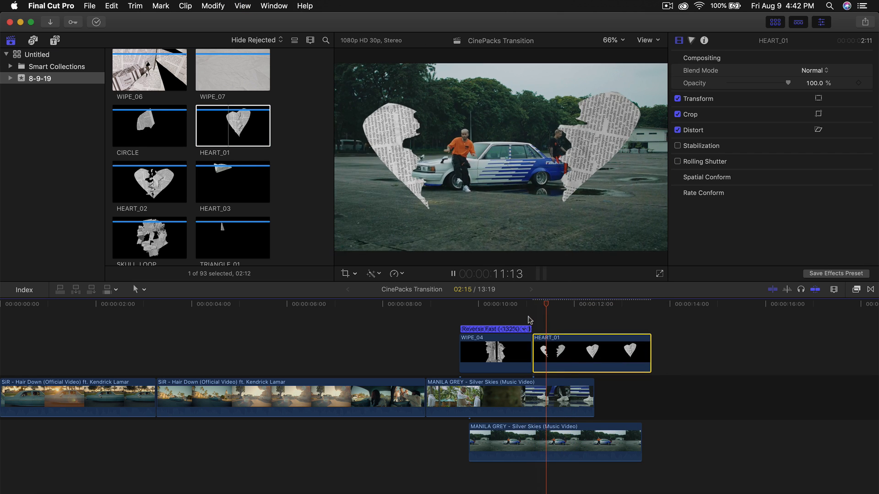
# Step: Extend the end of the lower MANILA GREY shot to a duration of 6:16 and delete the HEART_01 clip from the timeline
pyautogui.moveTo(641, 441); pyautogui.dragTo(787, 442)
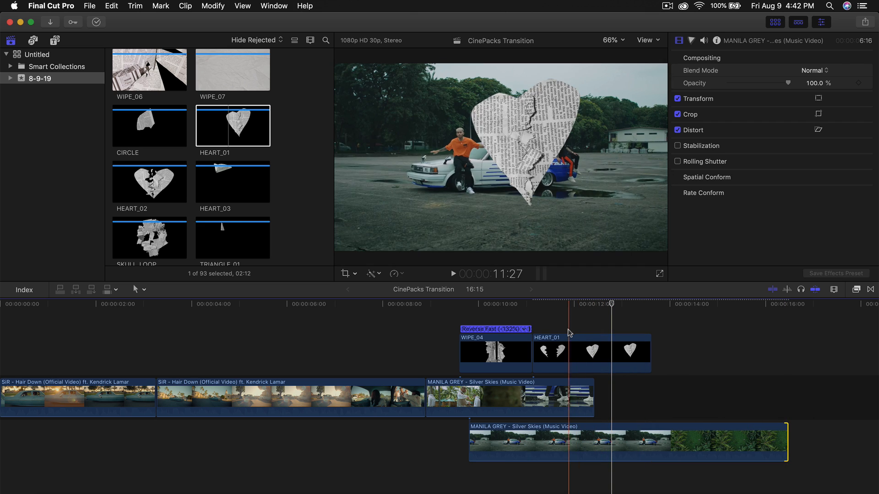
pyautogui.press('space')
pyautogui.click(594, 351)
pyautogui.press('Delete')
# Step: Browse the library's remaining paper clips and sound effects, previewing WIPE_05, WIPE_06 and X_LOOPED
pyautogui.scroll(-5, 310, 213)
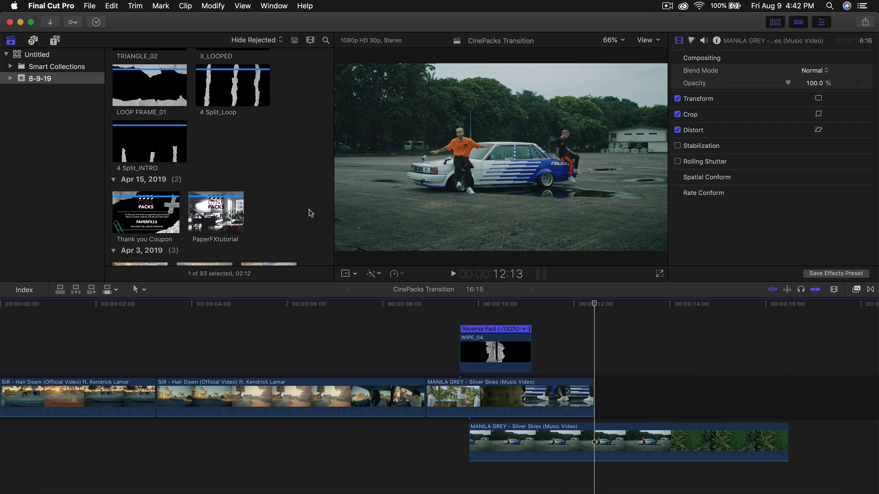
pyautogui.scroll(10, 310, 214)
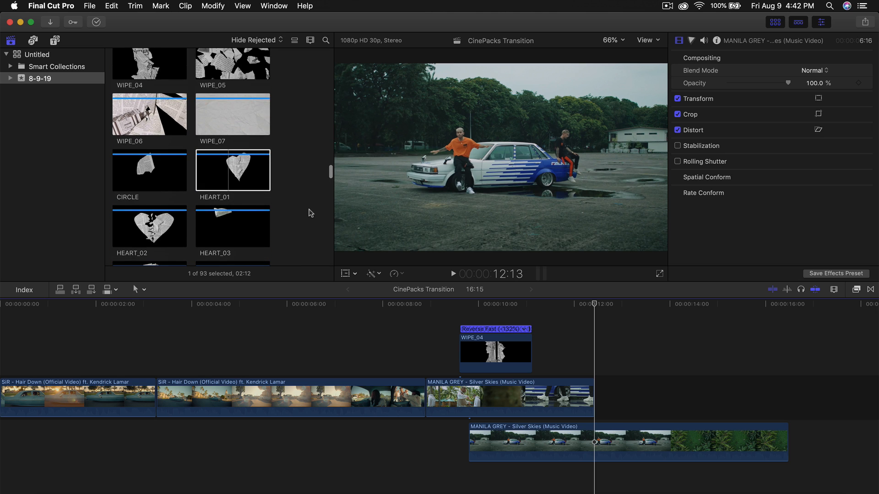
pyautogui.scroll(2, 310, 213)
pyautogui.click(223, 118)
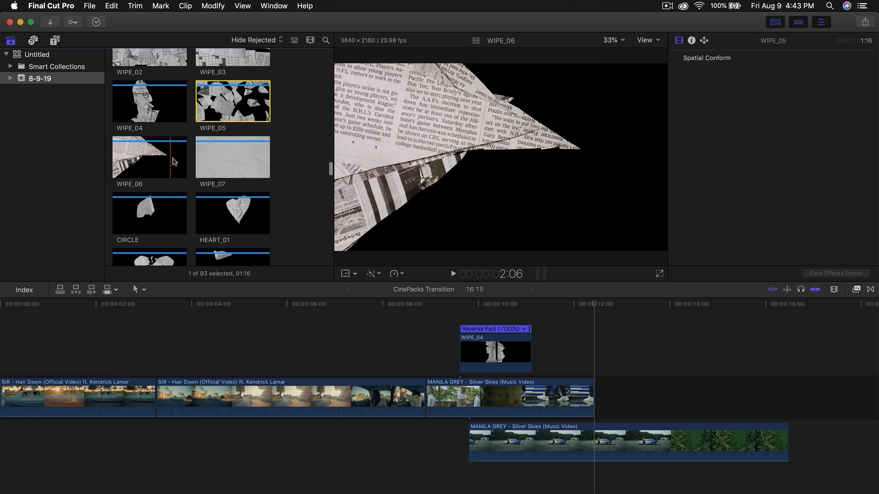
pyautogui.scroll(-5, 197, 163)
pyautogui.scroll(-2, 199, 163)
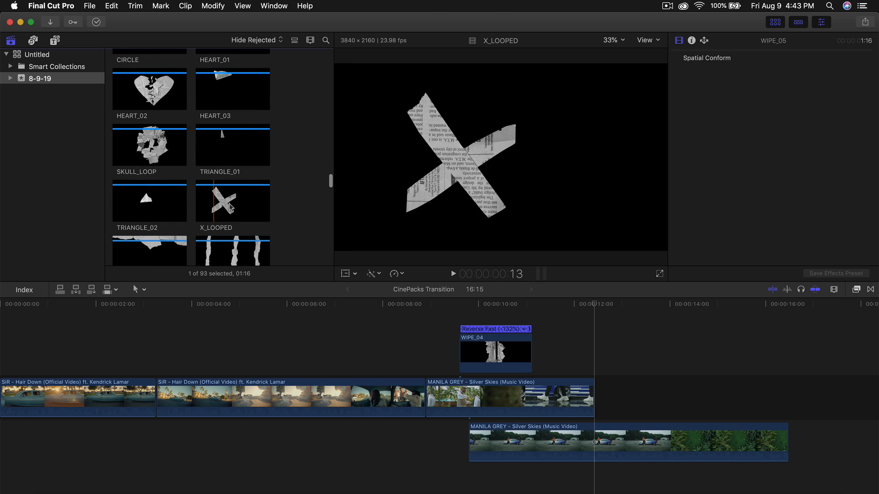
pyautogui.scroll(-3, 261, 202)
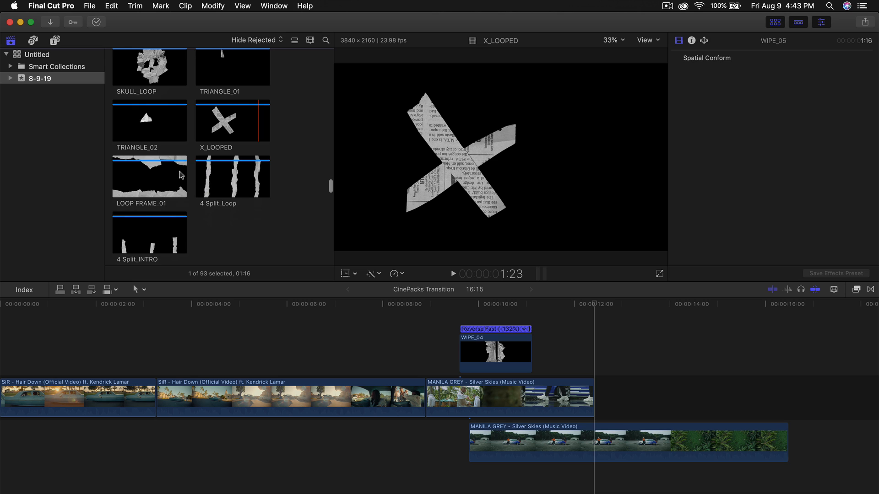
pyautogui.scroll(-8, 218, 153)
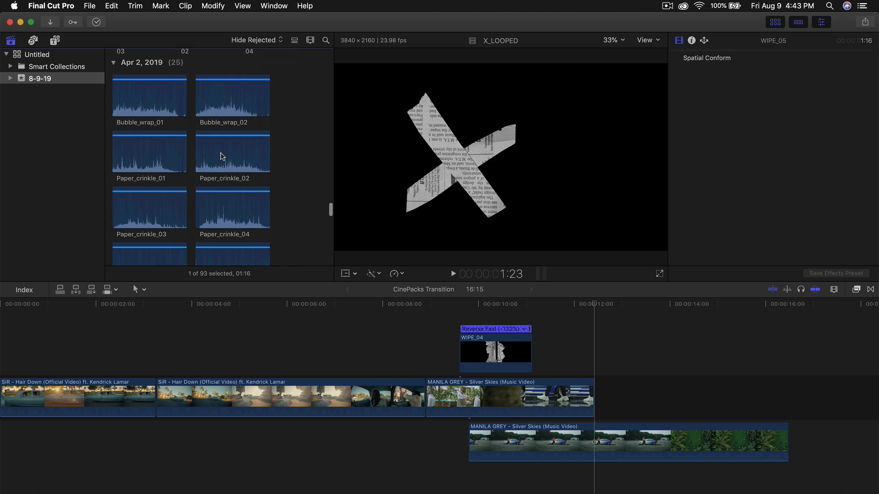
pyautogui.scroll(-4, 202, 163)
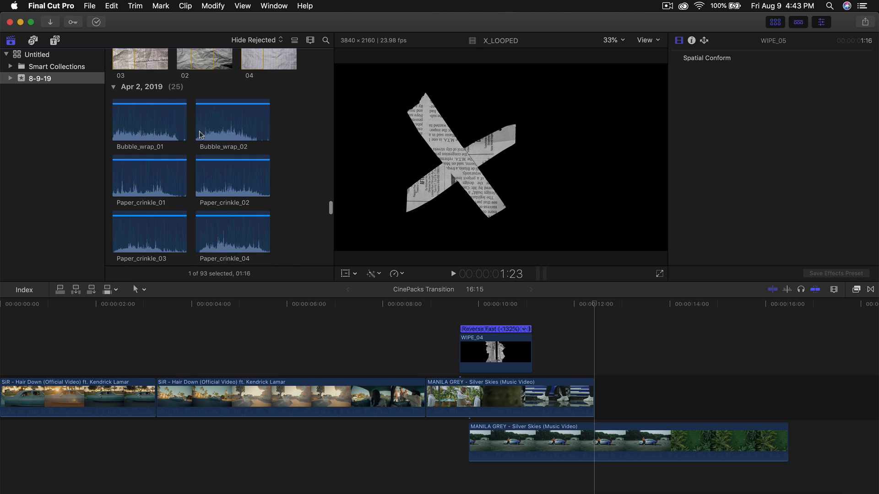
# Step: Browse the library's paper and plastic sound effects, and return to the money clips dated May 24, 2019
pyautogui.scroll(-6, 292, 166)
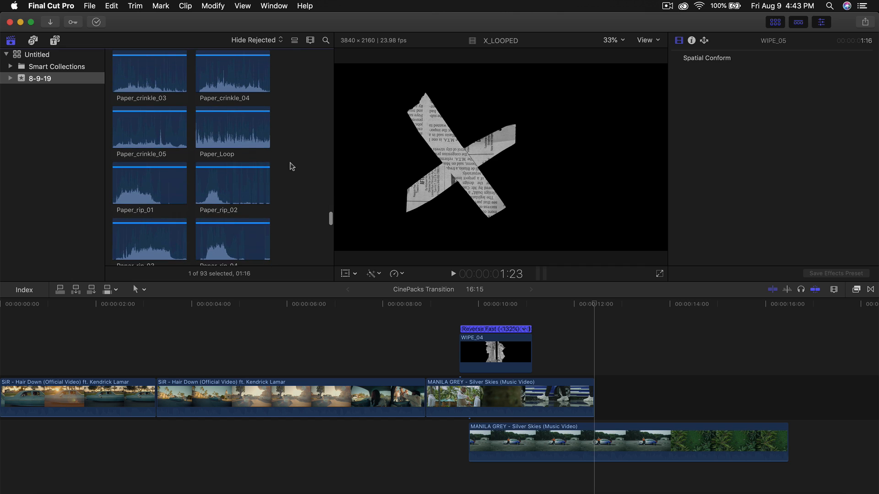
pyautogui.scroll(-5, 292, 166)
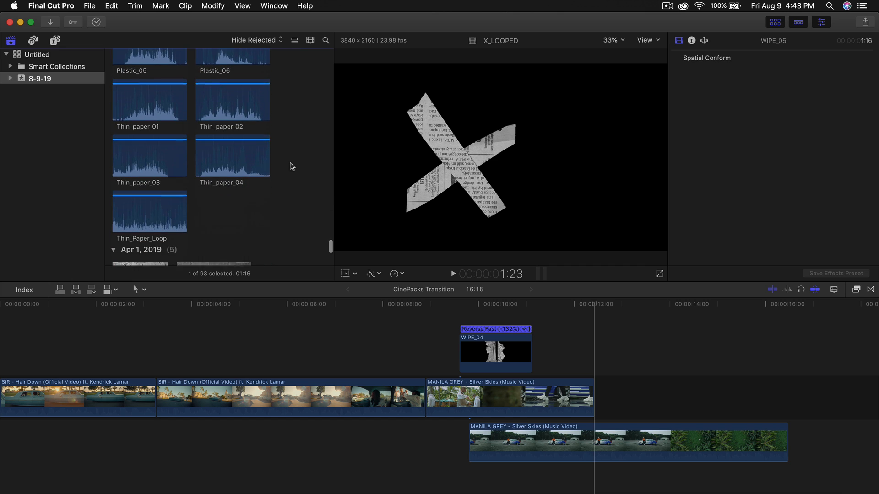
pyautogui.scroll(5, 292, 166)
pyautogui.scroll(1, 292, 166)
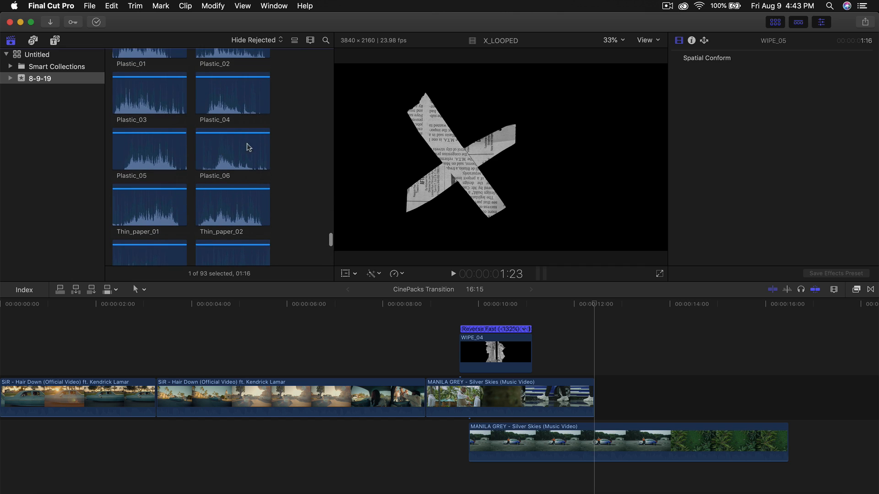
pyautogui.scroll(-3, 292, 171)
pyautogui.scroll(10, 292, 171)
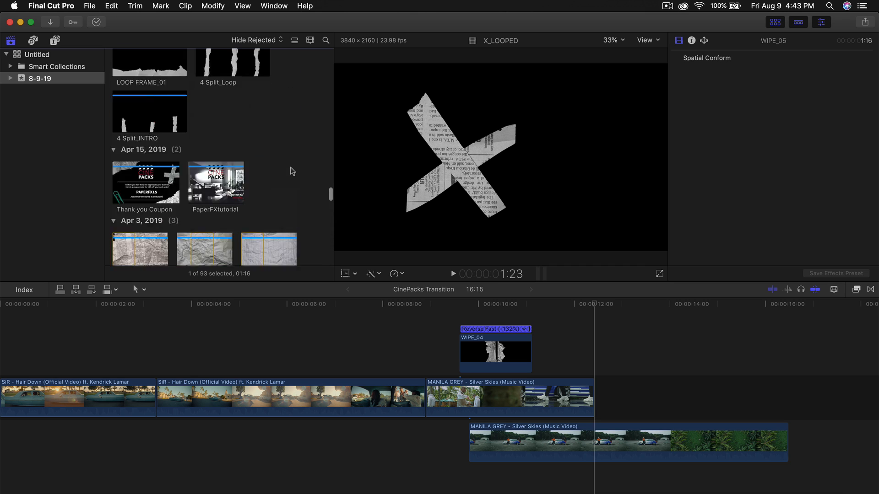
pyautogui.scroll(15, 292, 171)
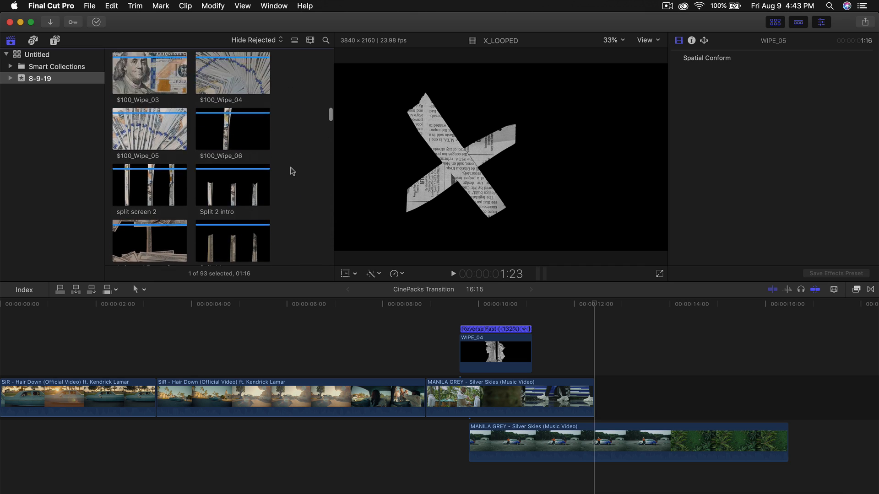
pyautogui.scroll(2, 292, 171)
pyautogui.hscroll(-2, 380, 328)
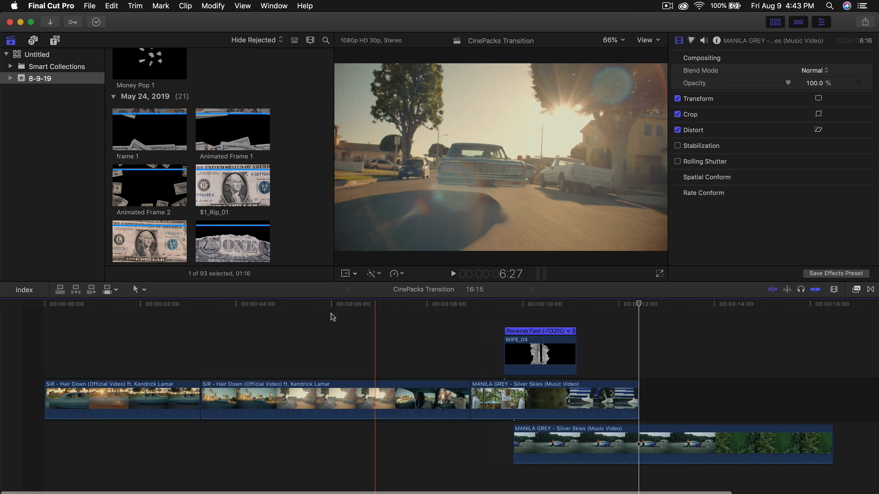
# Step: Connect Animated Frame 1 above the SiR shots, play it, and place a duplicate directly behind it
pyautogui.click(126, 126)
pyautogui.click(218, 133)
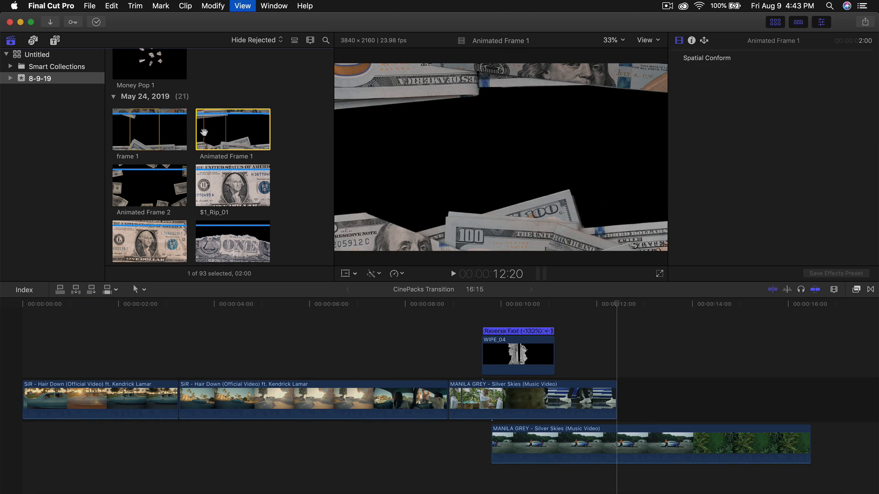
pyautogui.moveTo(204, 132); pyautogui.dragTo(161, 341)
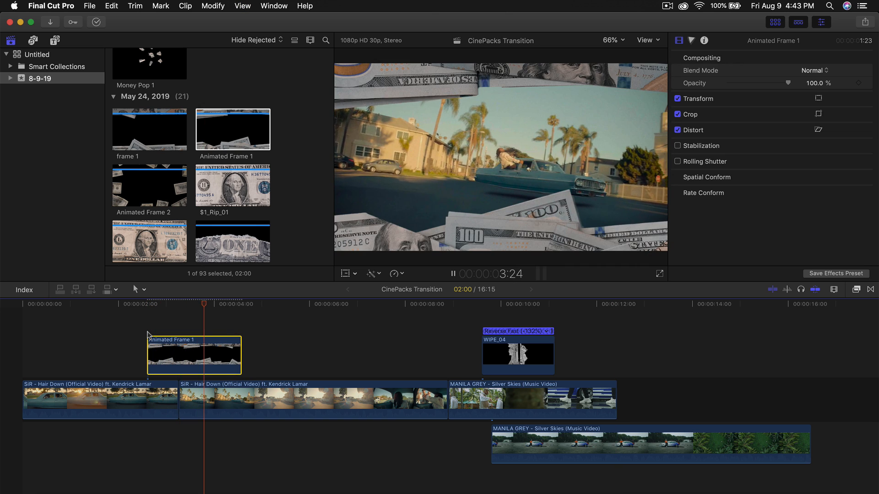
pyautogui.moveTo(172, 355); pyautogui.dragTo(65, 350)
pyautogui.keyDown('alt'); pyautogui.moveTo(66, 350); pyautogui.dragTo(239, 351); pyautogui.keyUp('alt')
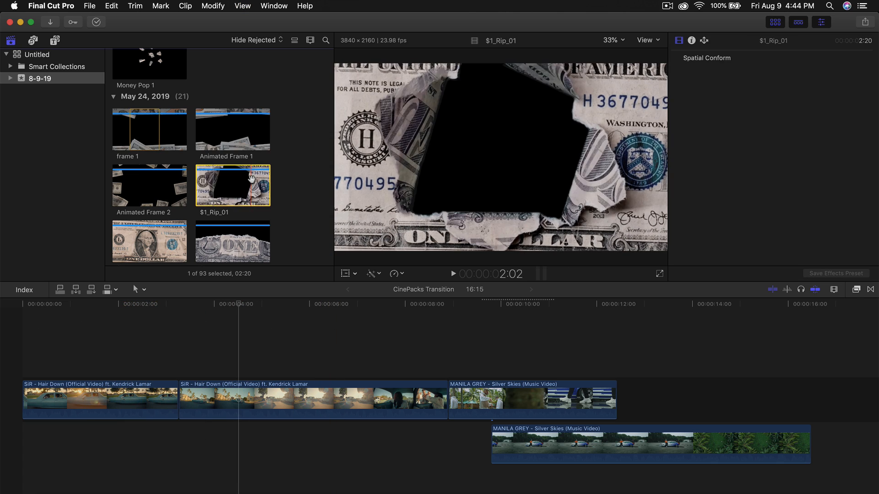
# Step: Connect $1_Rip_01 above the cut between the SiR shots, play it, and remove it from the timeline
pyautogui.moveTo(229, 185); pyautogui.dragTo(115, 340)
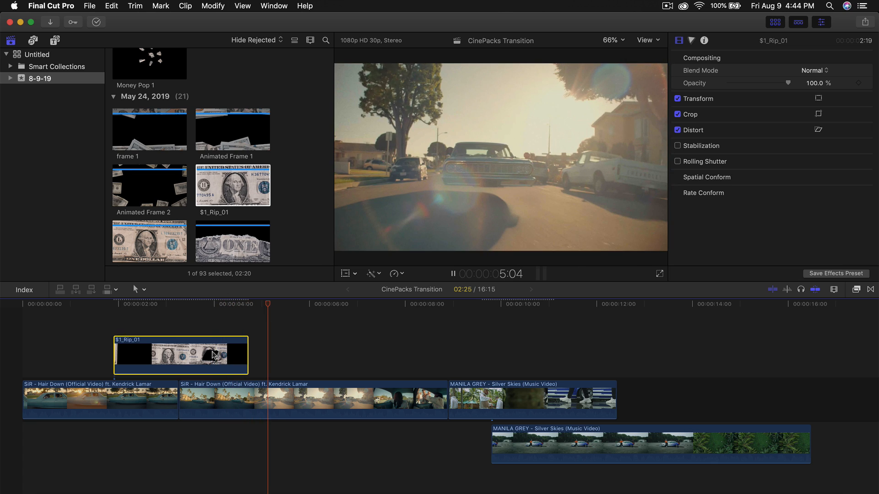
pyautogui.press('BackSpace')
# Step: Connect the $1_Rip_03 clip above the cut between the two SiR shots and play it
pyautogui.scroll(-5, 147, 138)
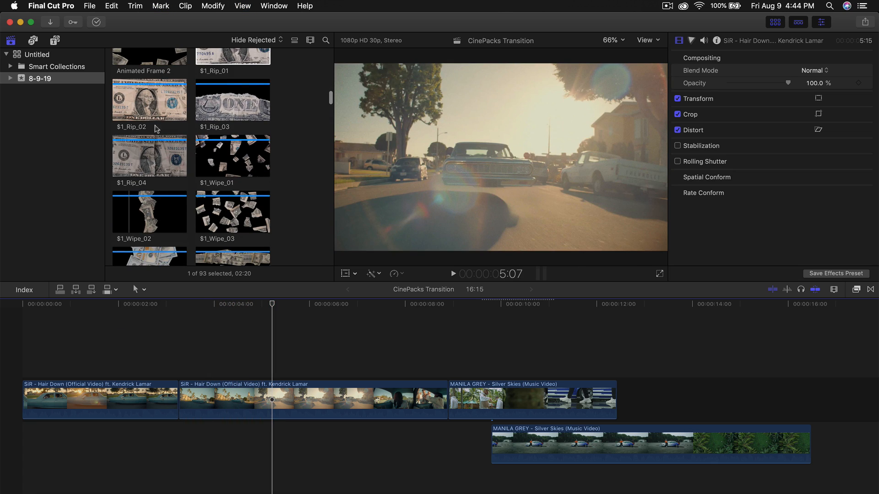
pyautogui.click(134, 107)
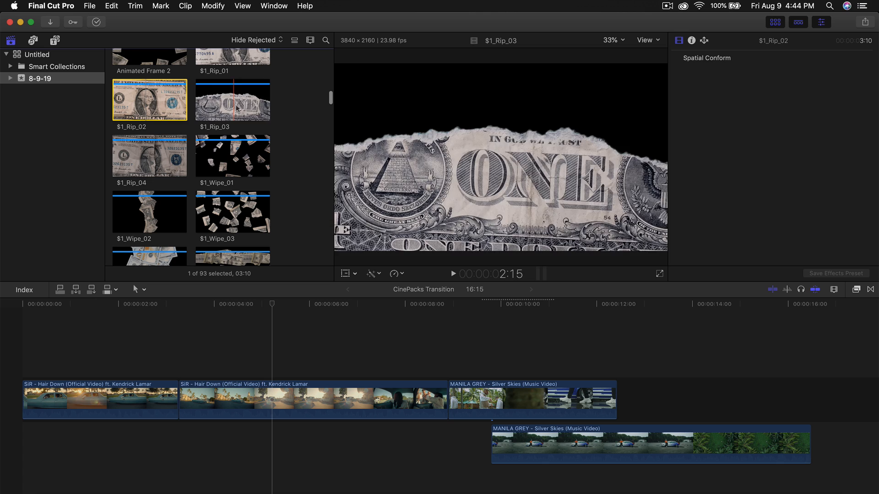
pyautogui.moveTo(236, 93); pyautogui.dragTo(80, 345)
pyautogui.press('space')
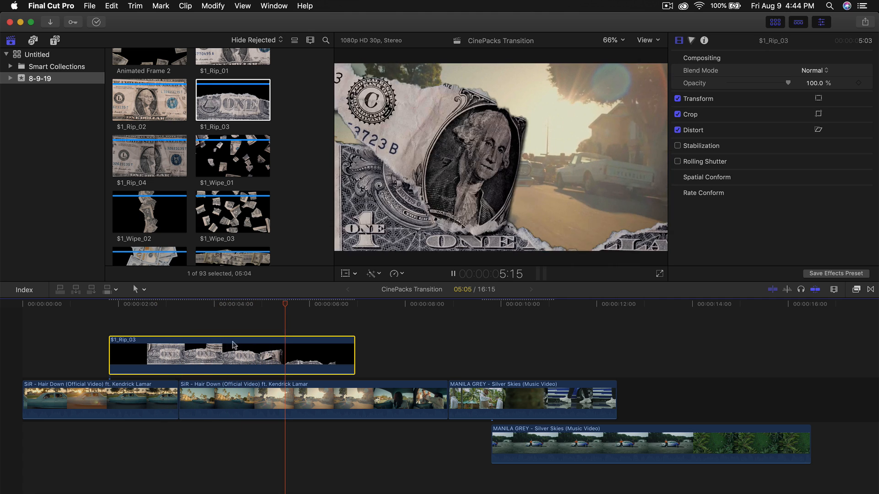
# Step: Retime $1_Rip_03 to 244% speed, shift it over the cut between the SiR shots, and play it
pyautogui.press('super+r')
pyautogui.moveTo(353, 336); pyautogui.dragTo(208, 336)
pyautogui.moveTo(144, 351); pyautogui.dragTo(173, 351)
pyautogui.press('space')
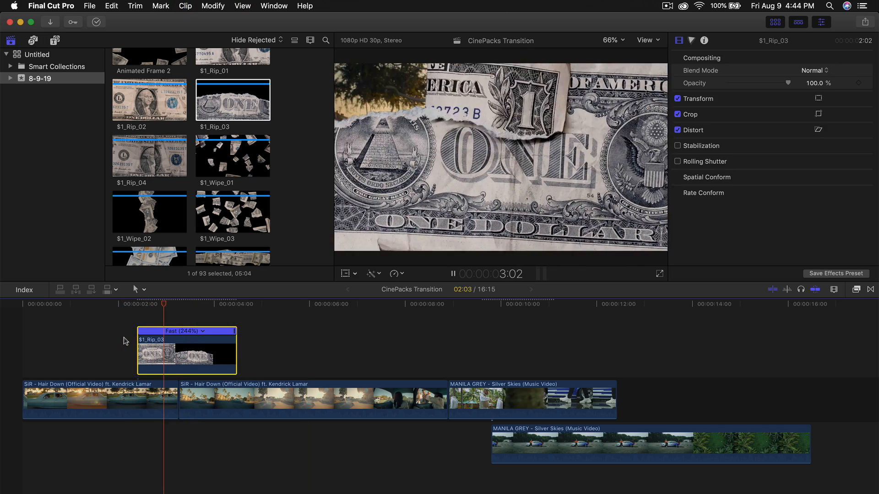
pyautogui.press('space')
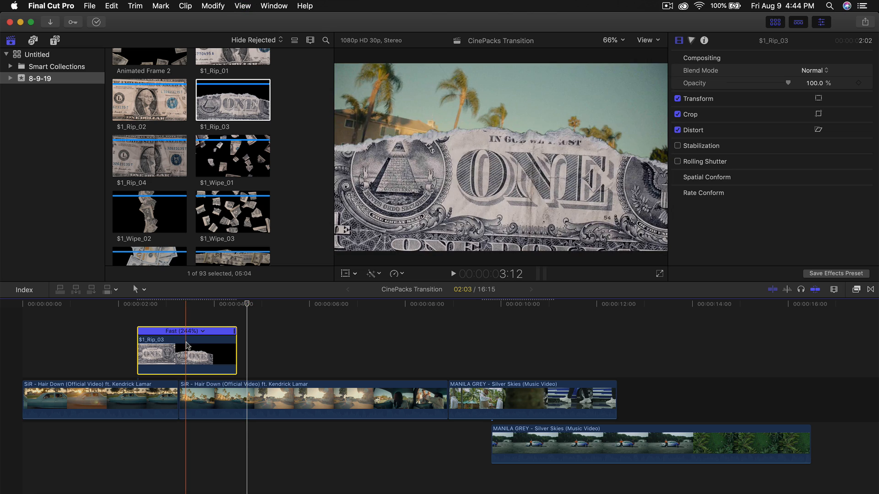
# Step: Speed $1_Rip_03 up to 311%, replay it over the cut, and delete the clip
pyautogui.moveTo(235, 331); pyautogui.dragTo(213, 331)
pyautogui.moveTo(158, 358); pyautogui.dragTo(170, 350)
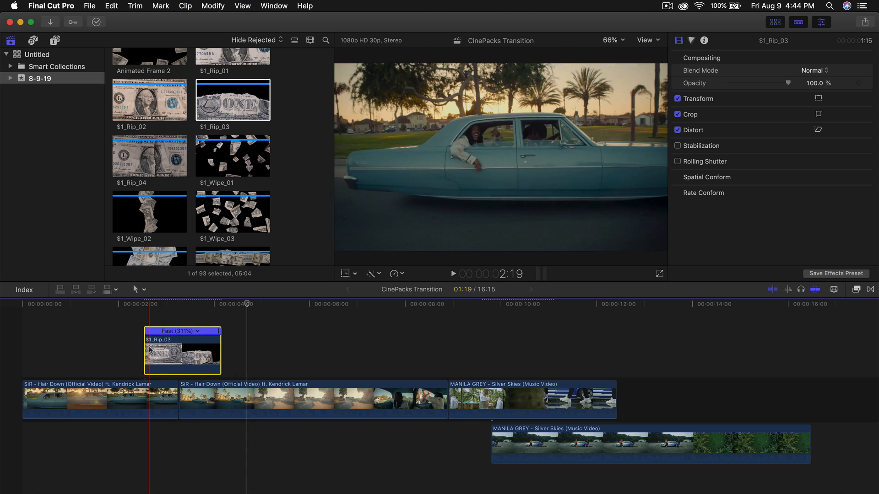
pyautogui.press('space')
pyautogui.press('space')
pyautogui.press('space')
pyautogui.press('BackSpace')
pyautogui.press('space')
# Step: Preview the dollar wipe clips, then connect $100_Wipe_03 above the cut between the SiR shots and play it
pyautogui.scroll(-3, 219, 150)
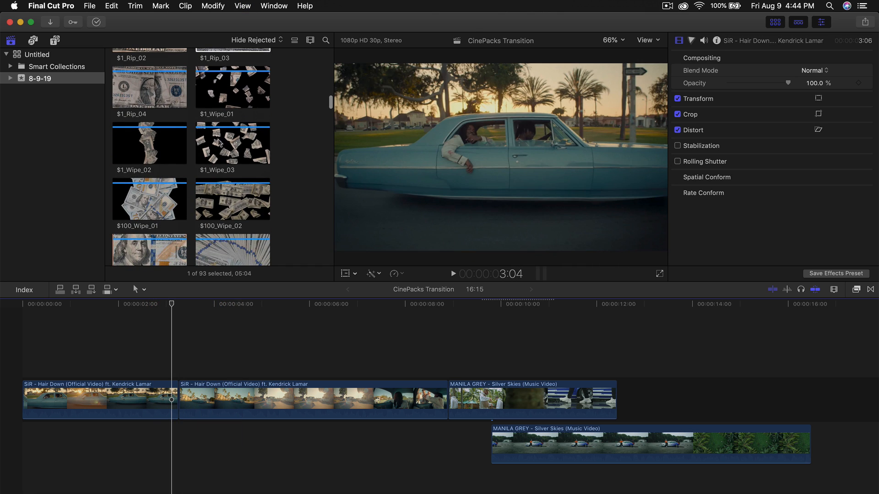
pyautogui.click(220, 89)
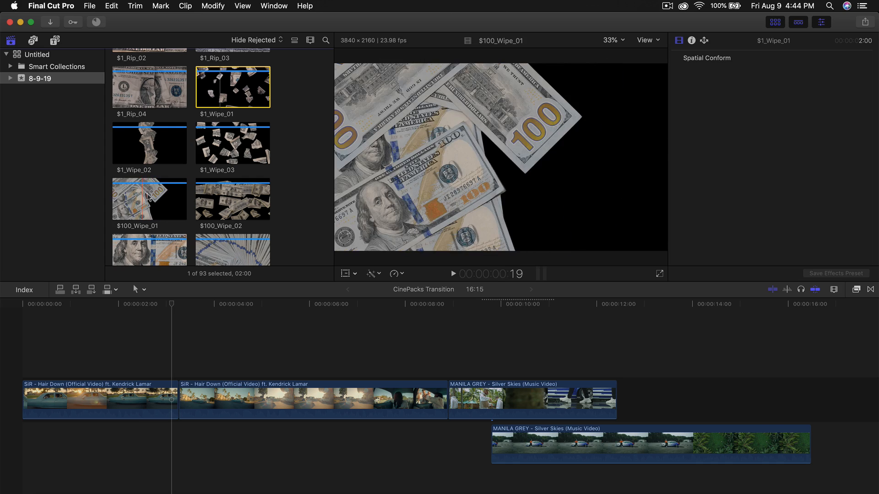
pyautogui.scroll(-5, 145, 197)
pyautogui.moveTo(149, 194); pyautogui.dragTo(130, 344)
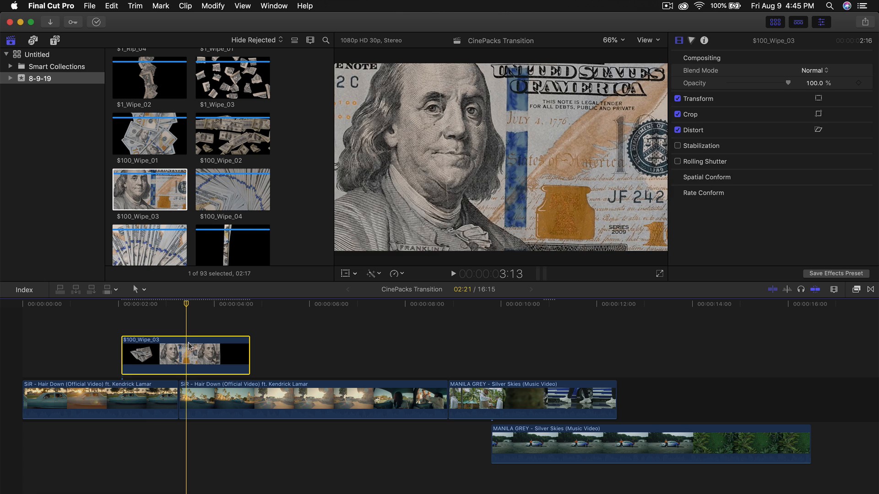
pyautogui.press('space')
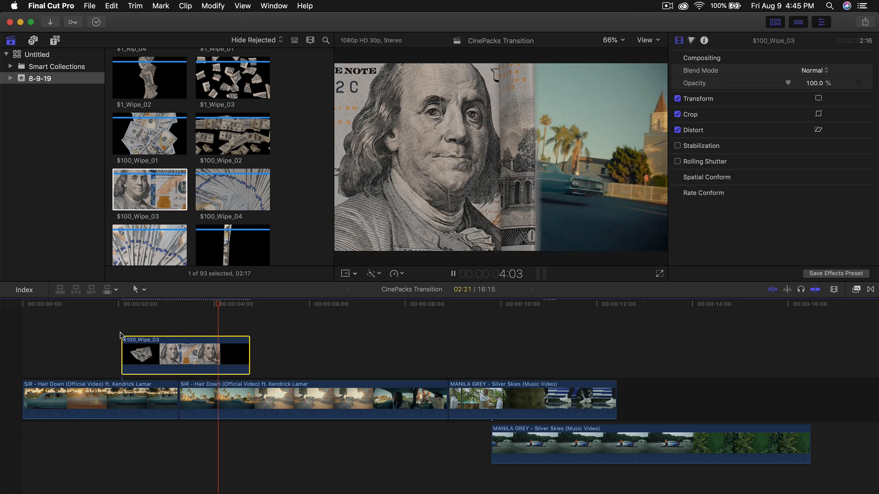
pyautogui.press('space')
# Step: Reverse the $100_Wipe_03 clip and play the transition
pyautogui.rightClick(190, 360)
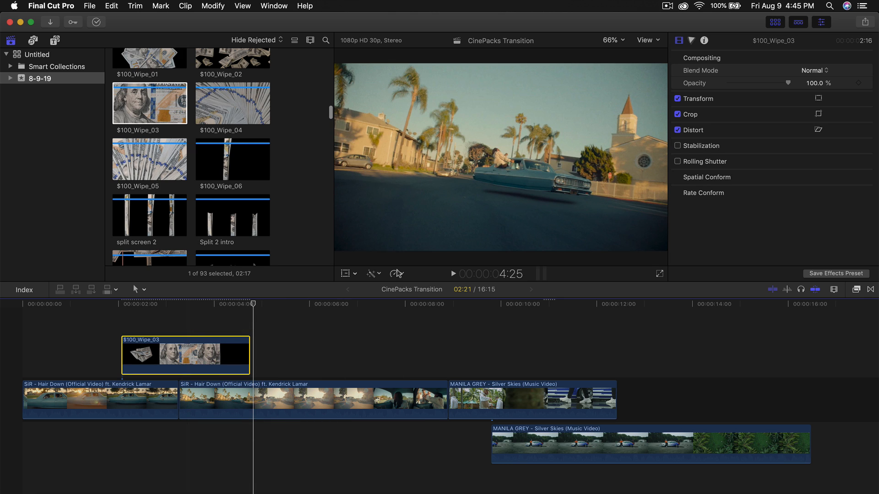
pyautogui.click(397, 273)
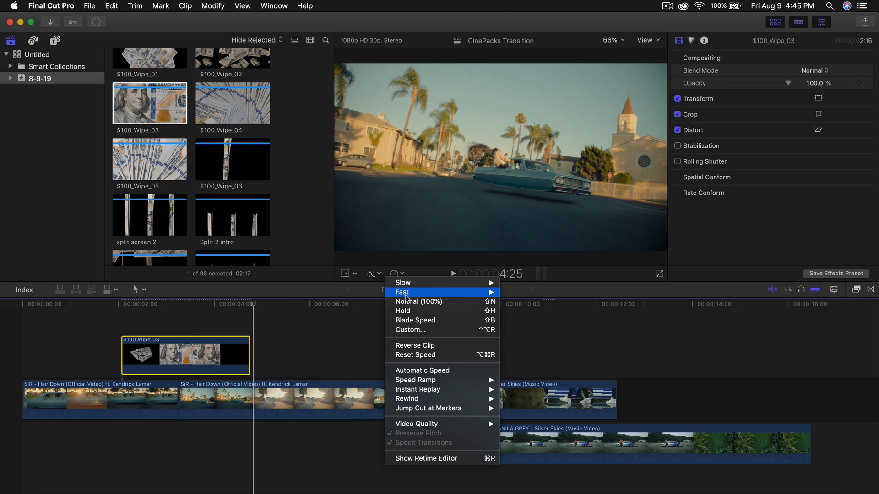
pyautogui.click(415, 345)
pyautogui.press('space')
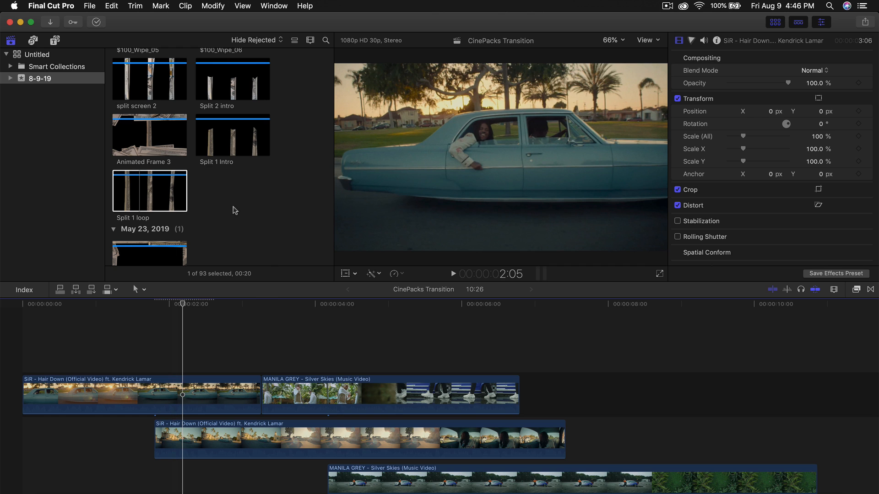
# Step: Connect Animated Frame 3 above the first SiR shot and play it
pyautogui.click(235, 210)
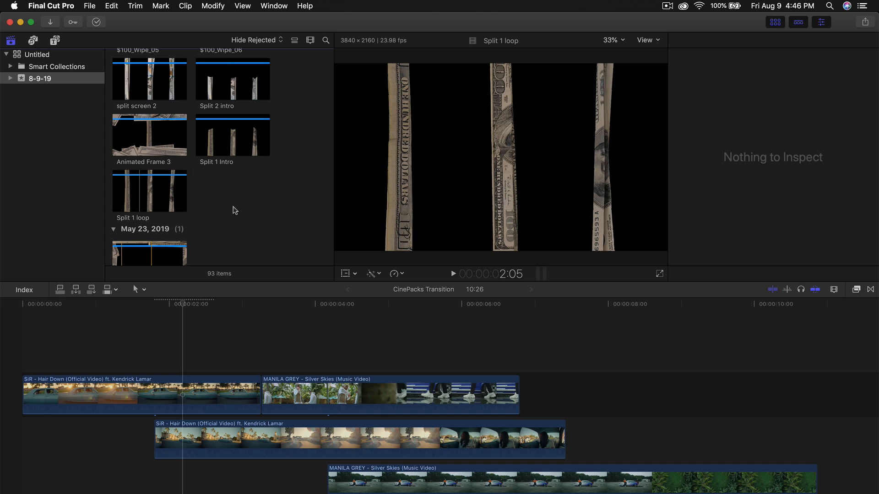
pyautogui.click(149, 137)
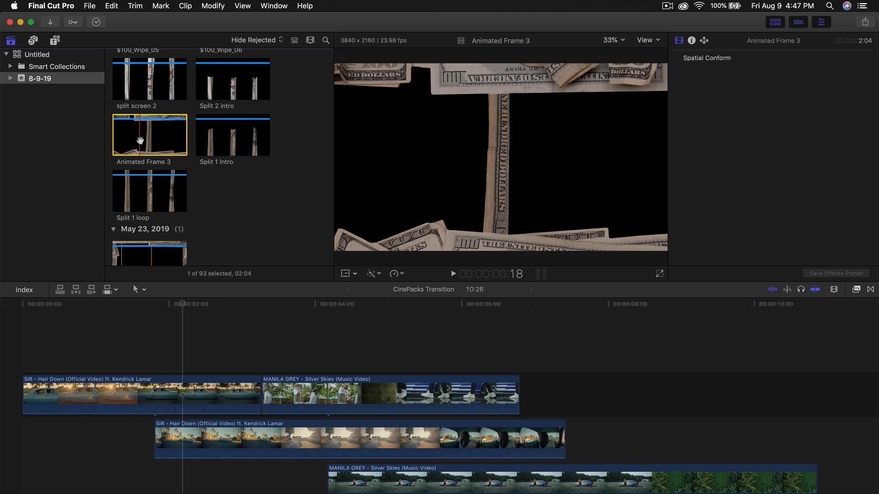
pyautogui.moveTo(145, 296); pyautogui.dragTo(166, 350)
pyautogui.press('space')
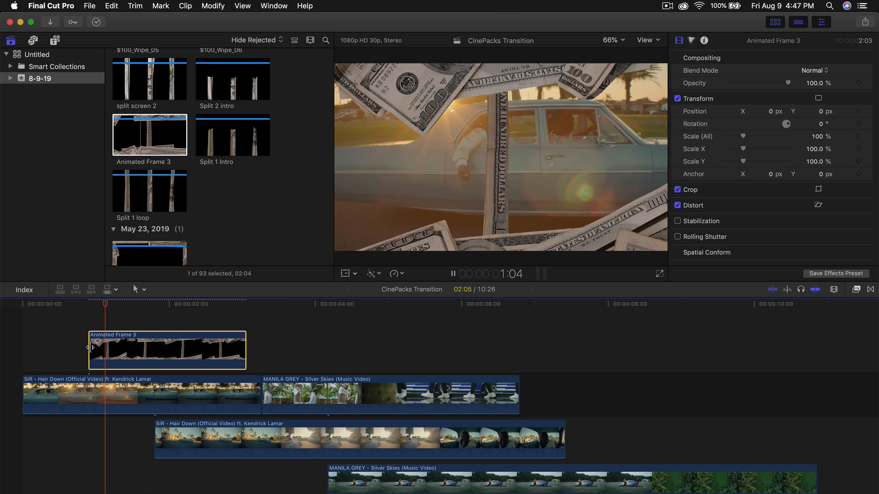
# Step: Move the lower SiR shot to start together with Animated Frame 3, enable its transform controls, and hide the library browser
pyautogui.moveTo(196, 430); pyautogui.dragTo(131, 431)
pyautogui.click(344, 273)
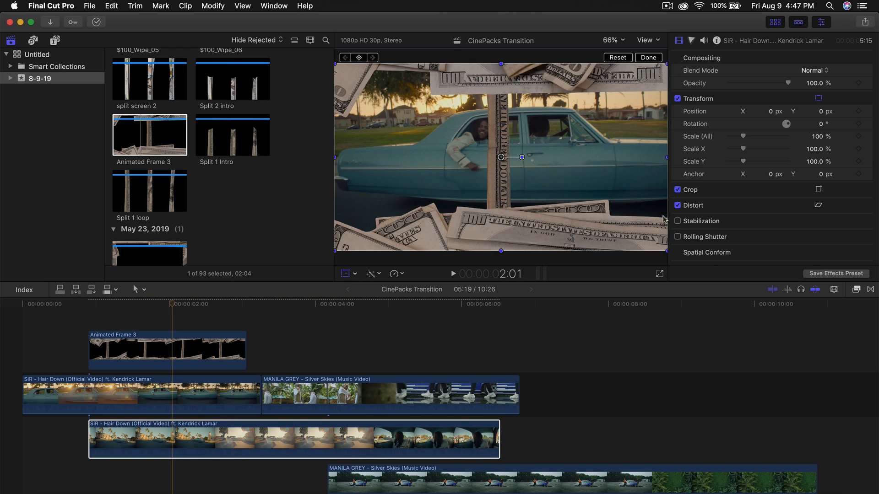
pyautogui.click(775, 22)
# Step: Scale the upper SiR shot to 94.79% and position it at X -634.8 px, Y 2.7 px behind the money frame
pyautogui.click(301, 234)
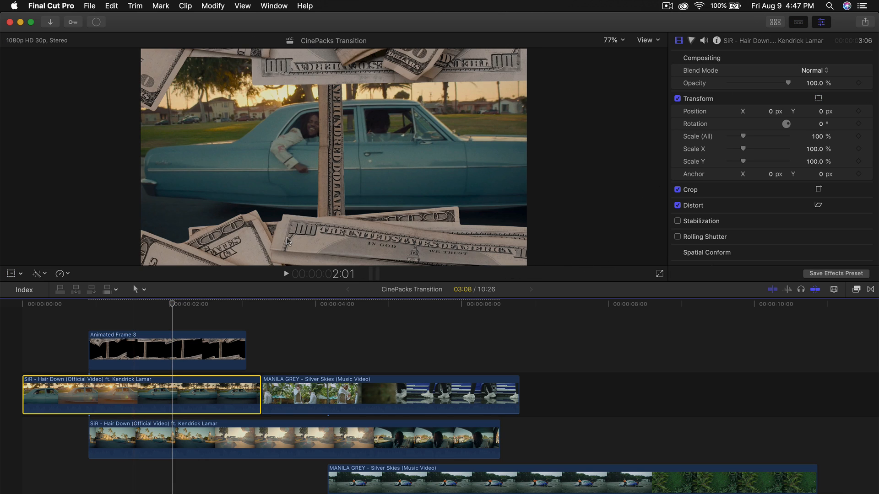
pyautogui.click(11, 273)
pyautogui.moveTo(526, 265); pyautogui.dragTo(490, 245)
pyautogui.moveTo(432, 183); pyautogui.dragTo(298, 178)
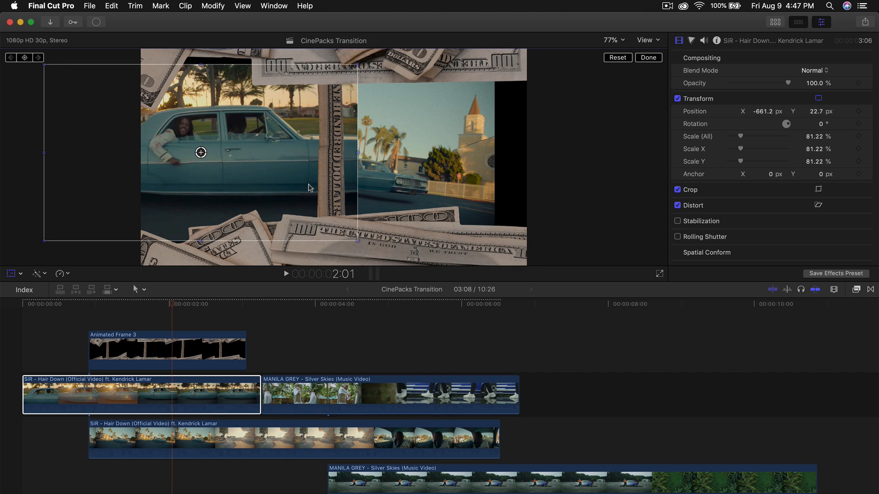
pyautogui.moveTo(355, 239); pyautogui.dragTo(379, 256)
pyautogui.moveTo(367, 196); pyautogui.dragTo(375, 200)
pyautogui.click(649, 57)
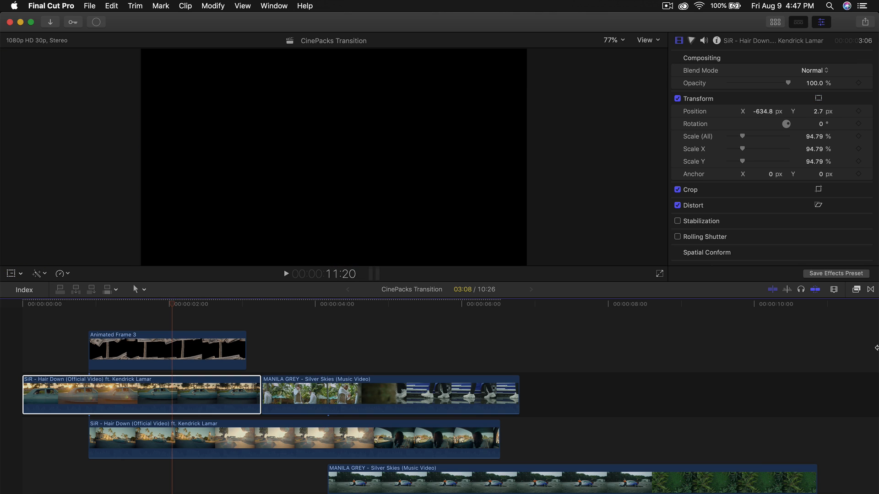
# Step: Apply Draw Mask to the upper SiR shot and outline the frame's left opening up to the vertical bill, using the Linear shape type
pyautogui.click(857, 289)
pyautogui.moveTo(778, 332)
pyautogui.mouseDown()
pyautogui.moveTo(435, 333)
pyautogui.moveTo(182, 403)
pyautogui.moveTo(148, 400)
pyautogui.mouseUp()
pyautogui.click(335, 63)
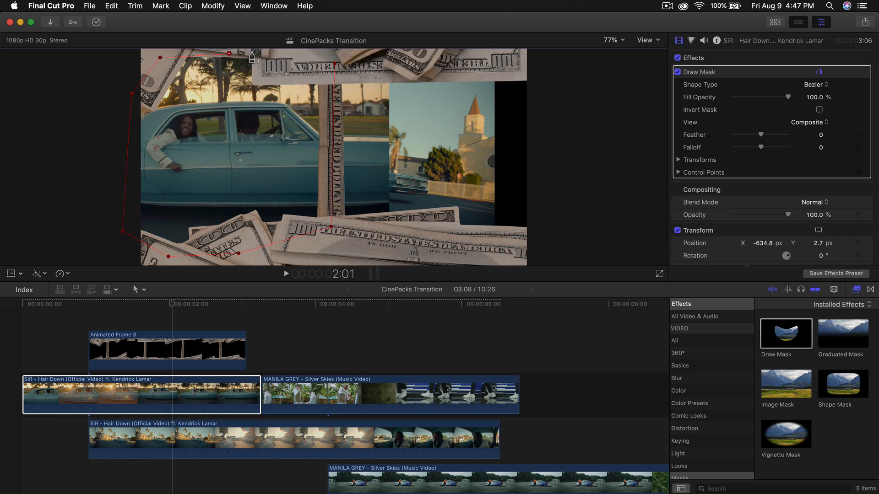
pyautogui.click(335, 63)
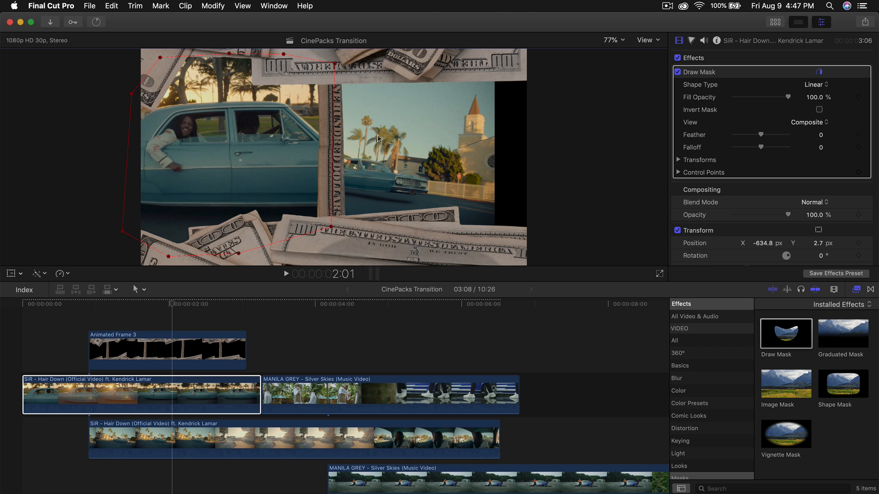
pyautogui.press('v')
# Step: Scale the lower SiR shot to 93.02% and position it at X 398.8 px, Y 14.1 px in the frame's right opening
pyautogui.click(182, 435)
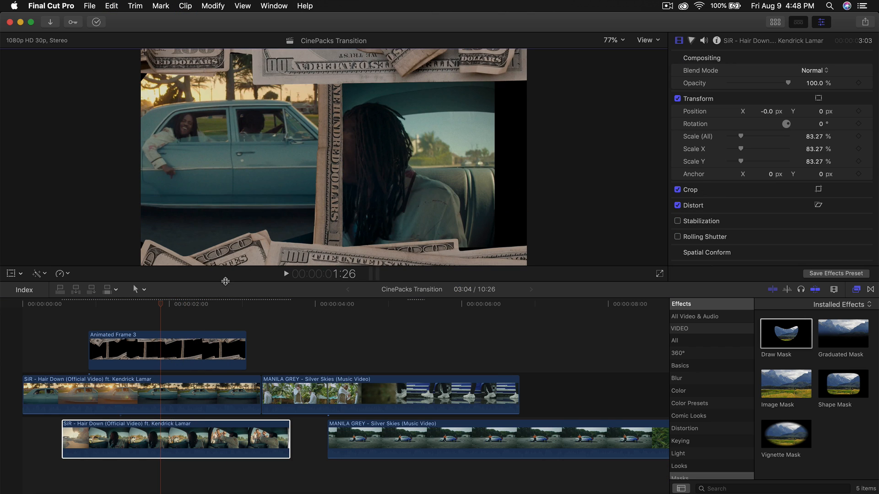
pyautogui.hotkey('shift', 't')
pyautogui.moveTo(334, 181); pyautogui.dragTo(397, 179)
pyautogui.moveTo(559, 246); pyautogui.dragTo(575, 251)
pyautogui.moveTo(503, 198); pyautogui.dragTo(520, 197)
pyautogui.click(649, 57)
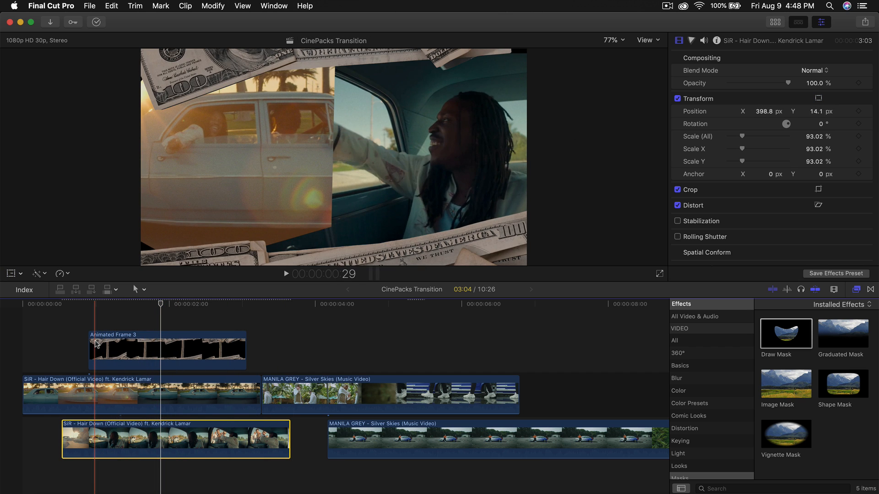
# Step: Extend the upper SiR shot's mask down behind the lower bills and check the split frame around 1:19
pyautogui.click(217, 394)
pyautogui.moveTo(213, 304); pyautogui.dragTo(143, 303)
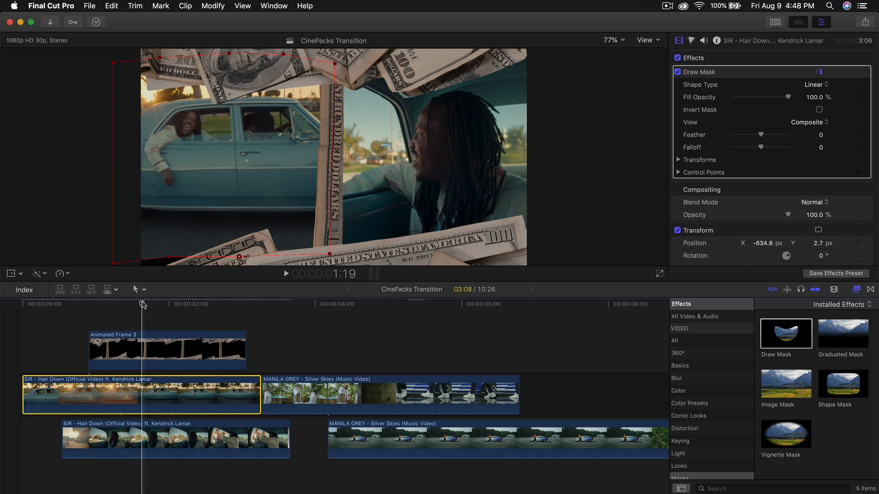
pyautogui.click(168, 260)
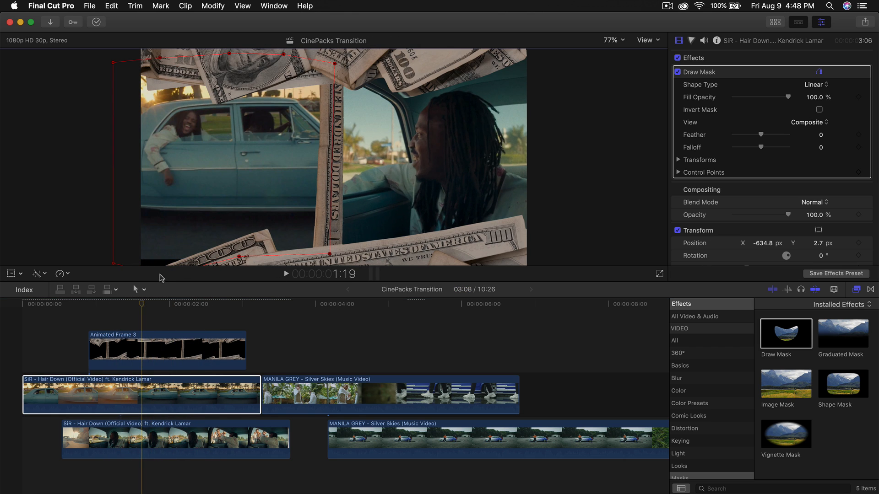
pyautogui.click(158, 437)
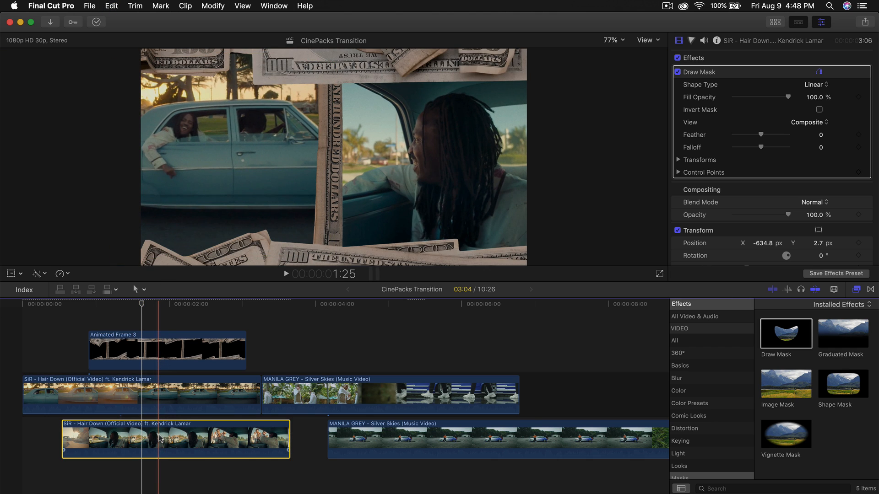
pyautogui.click(11, 273)
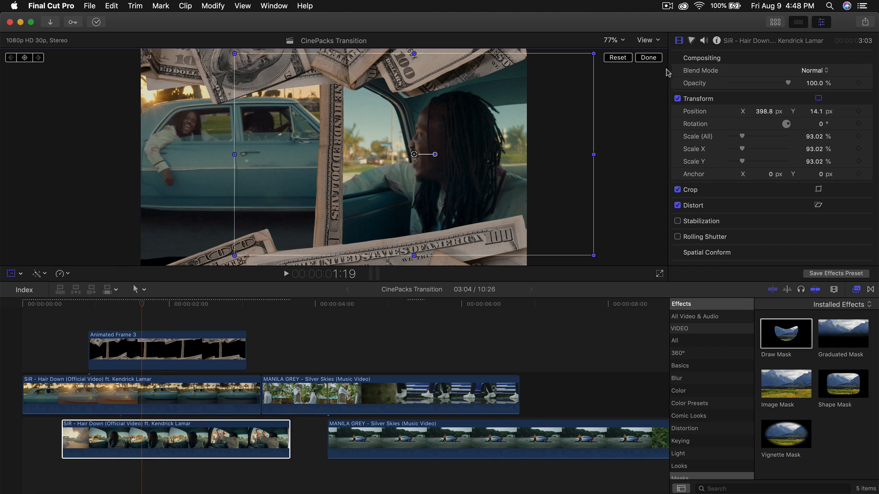
pyautogui.click(652, 61)
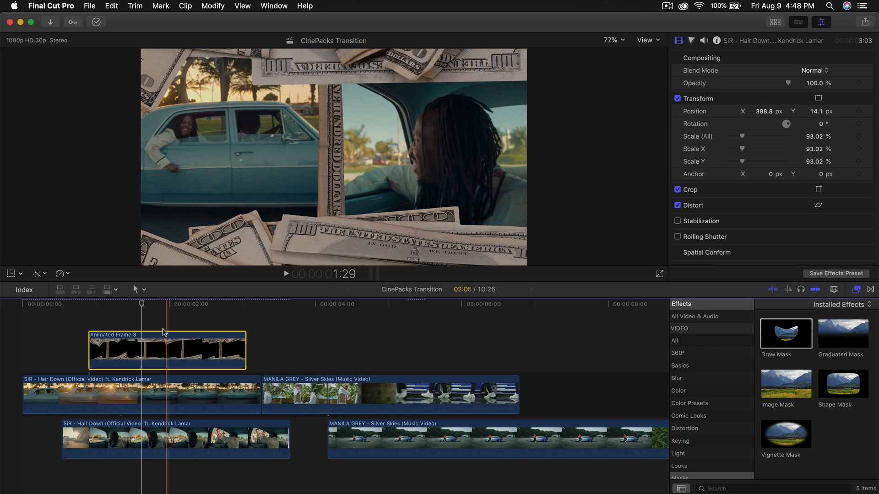
# Step: Reposition the upper SiR shot to X -756.3 px, Y 1.8 px and play back the split frame from around 1:00
pyautogui.click(167, 342)
pyautogui.click(11, 273)
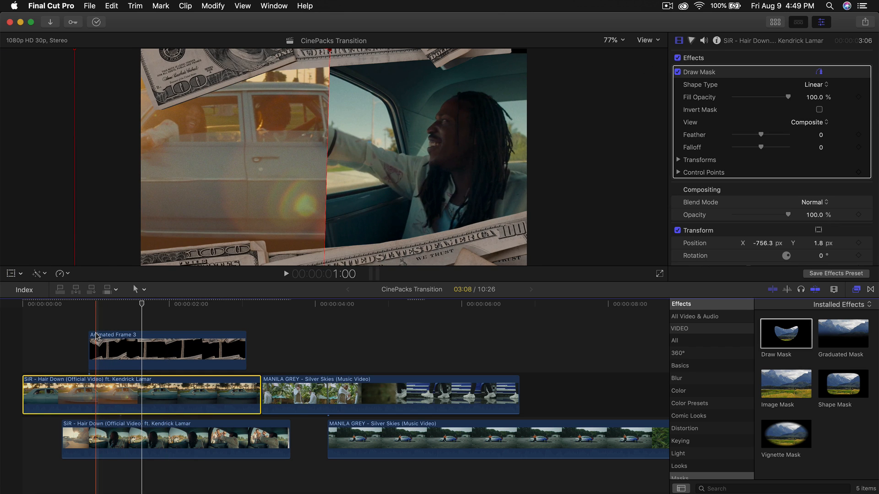
pyautogui.press('space')
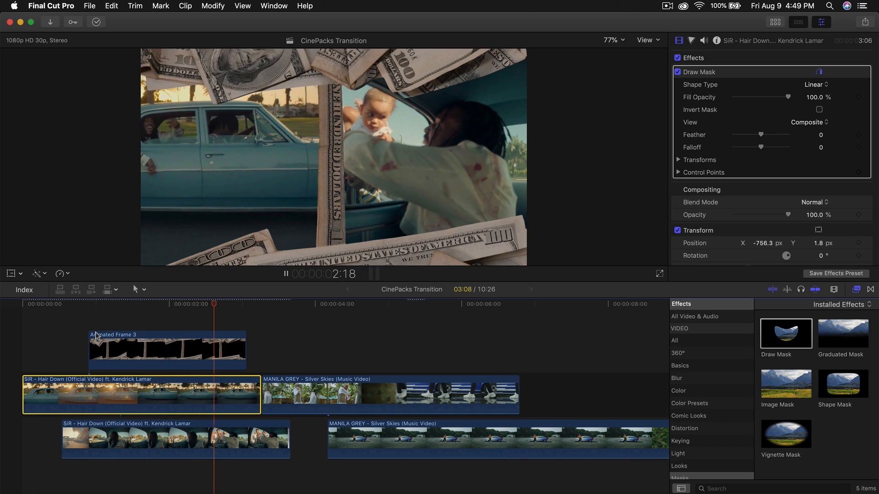